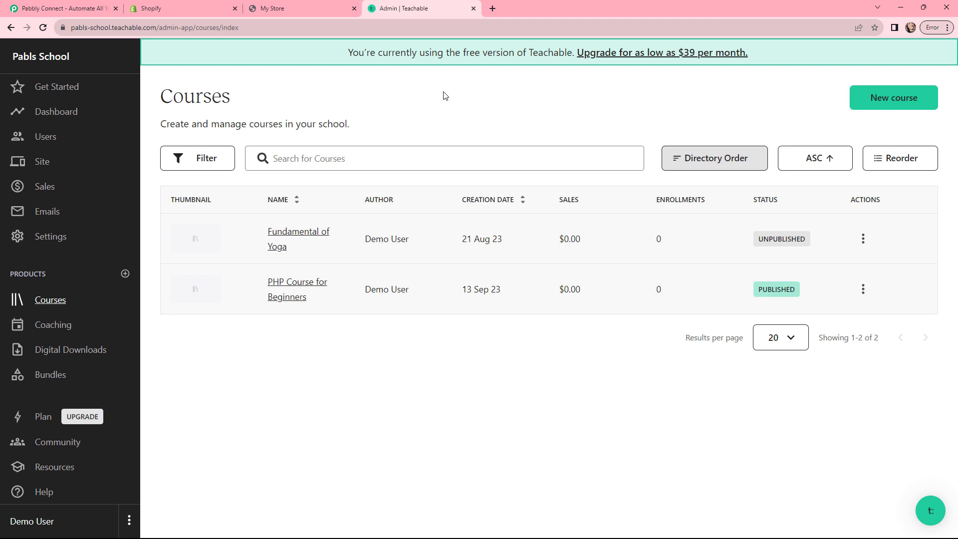
Step: Switch from the Teachable courses list to the My Store storefront tab
{"action": "key", "text": "ctrl+shift+Tab"}
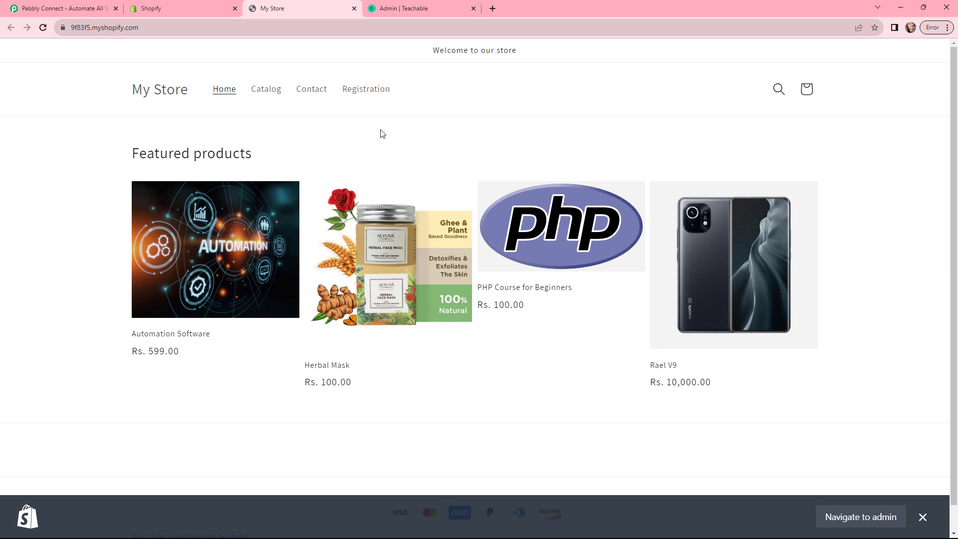
{"action": "left_click", "coordinate": [407, 7]}
Step: Switch from the Shopify storefront to the Pabbly Connect home page tab
{"action": "key", "text": "ctrl+Tab"}
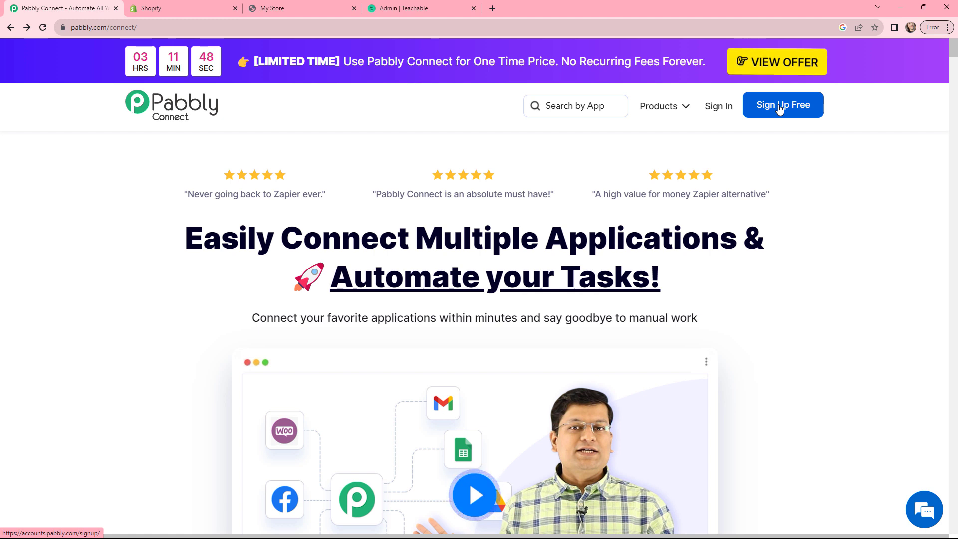
Step: Sign in and create the Pabbly Connect workflow 'Enroll User in Teachable Course for Shopify Purchase'
{"action": "left_click", "coordinate": [714, 107]}
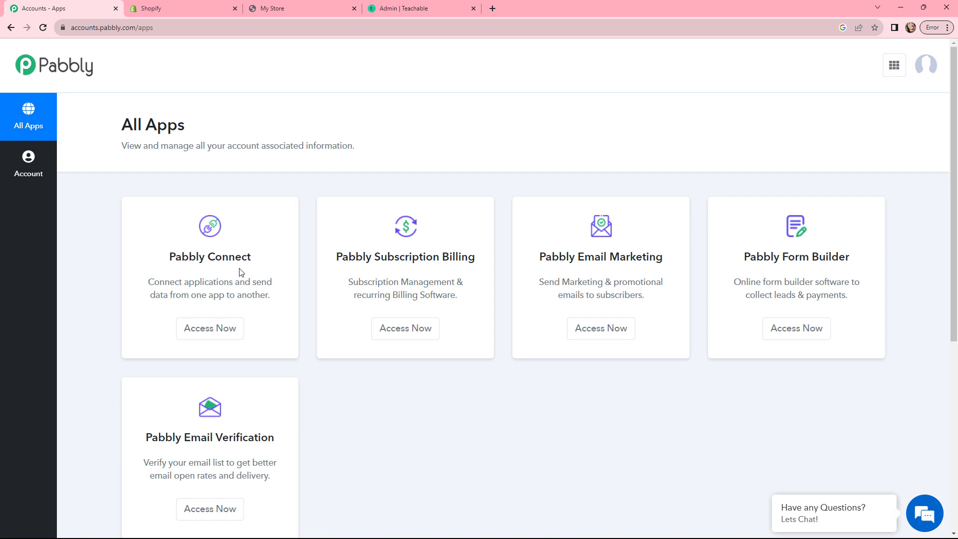
{"action": "left_click", "coordinate": [213, 328]}
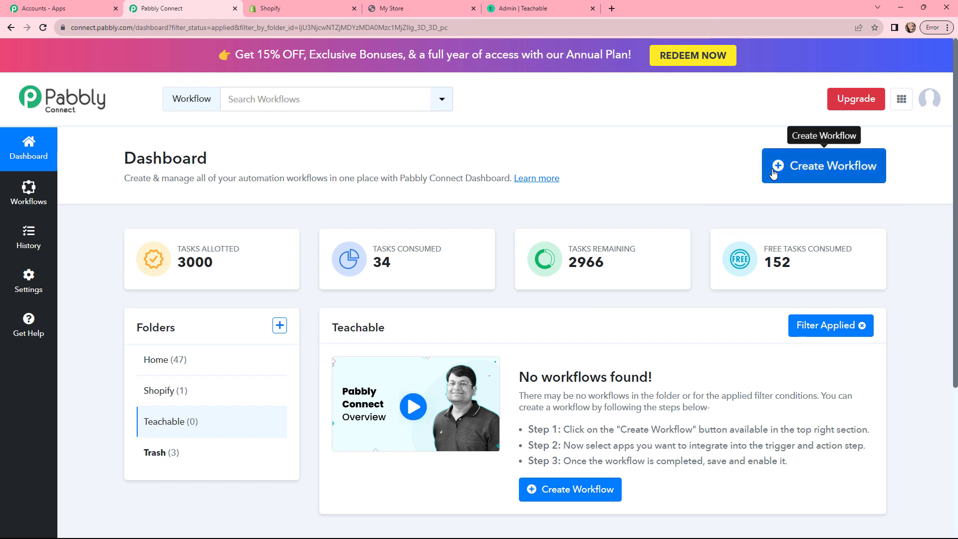
{"action": "left_click", "coordinate": [811, 166]}
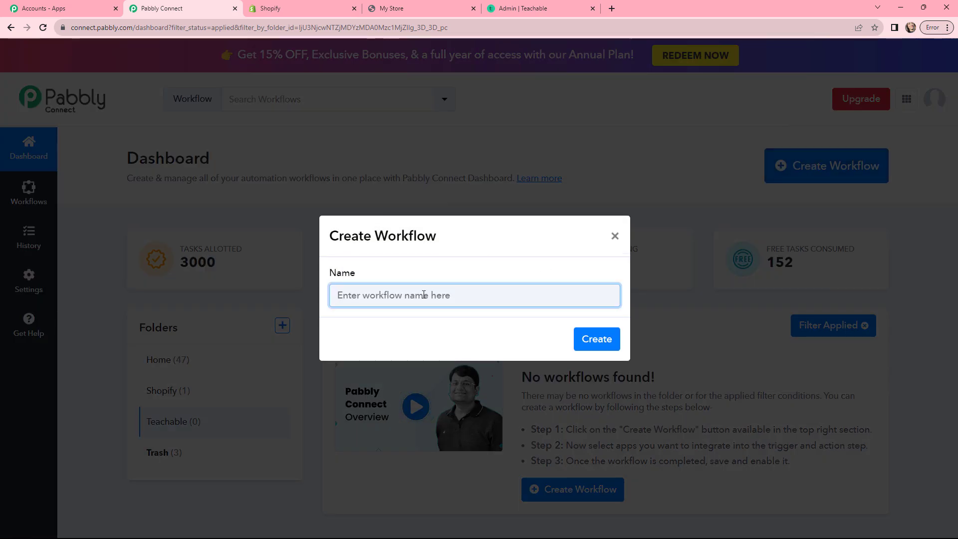
{"action": "type", "text": "Enroll User in Teachable Course for Shopify Purchase"}
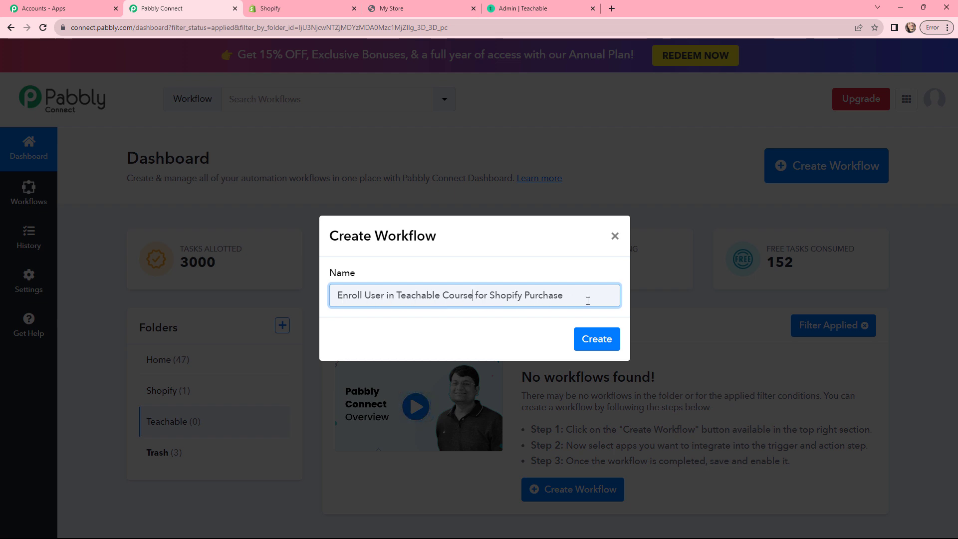
{"action": "left_click", "coordinate": [597, 337]}
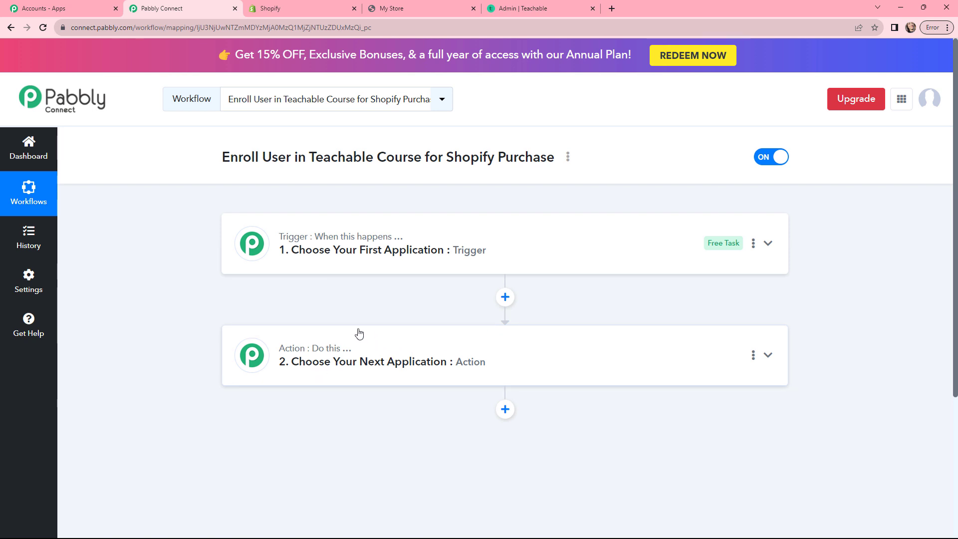
Step: Set the workflow trigger app to Shopify, found by searching 'shopi'
{"action": "left_click", "coordinate": [357, 250]}
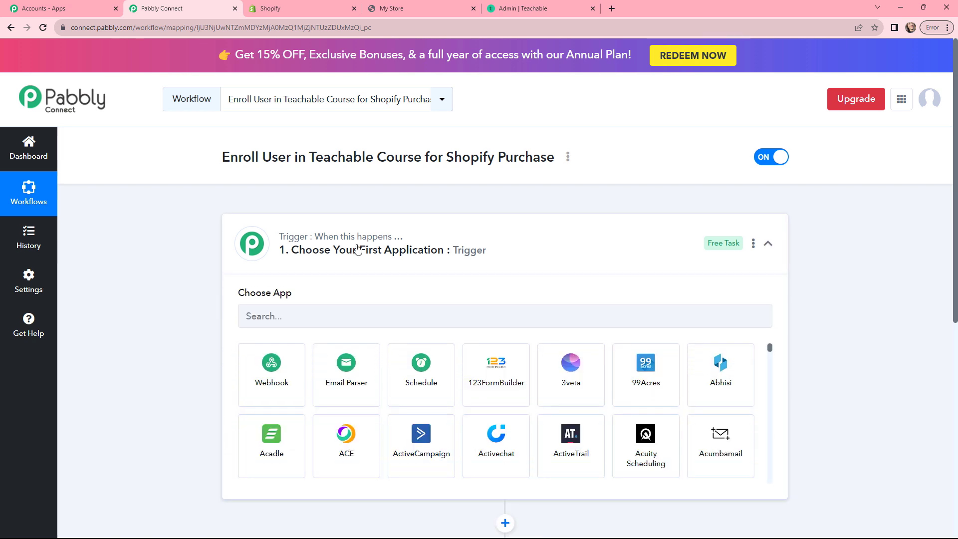
{"action": "left_click_drag", "start_coordinate": [222, 159], "coordinate": [550, 159]}
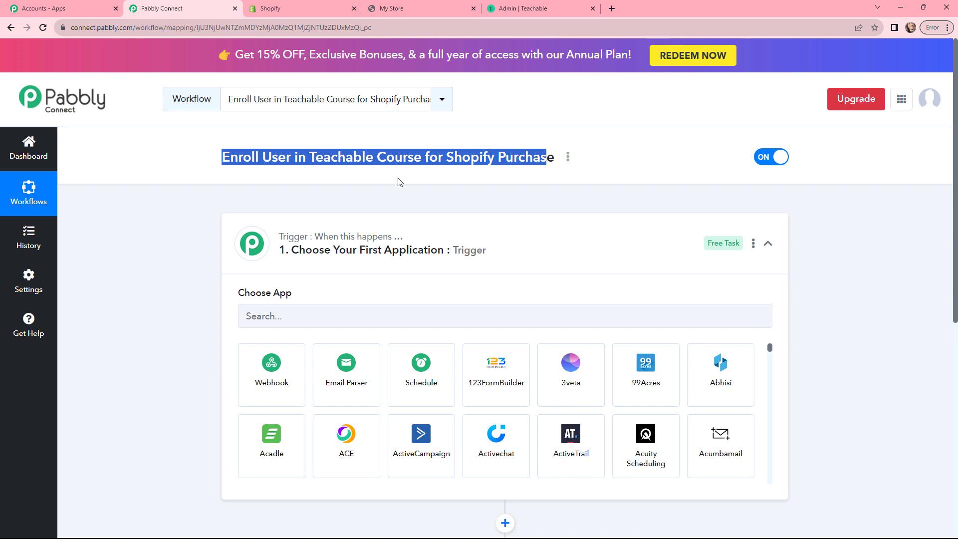
{"action": "left_click", "coordinate": [401, 185]}
{"action": "left_click", "coordinate": [357, 323]}
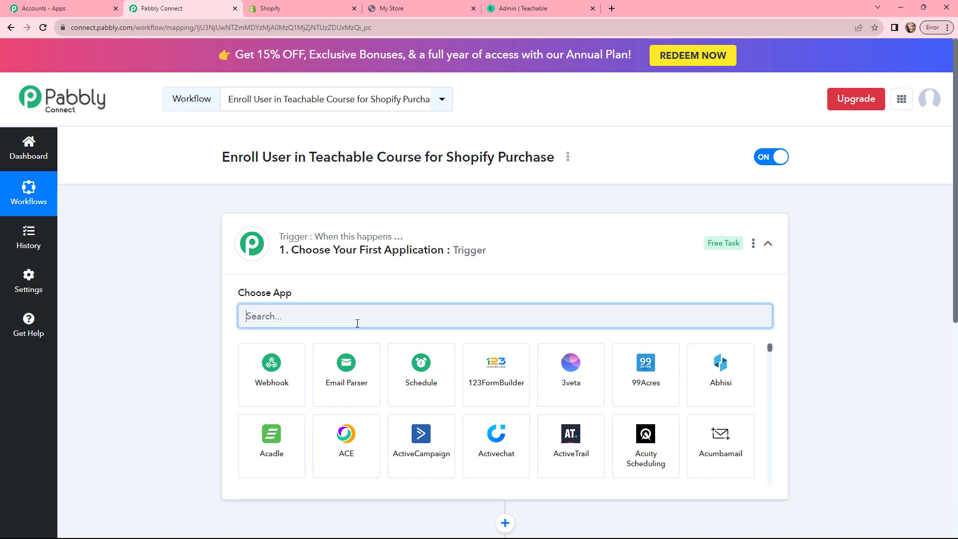
{"action": "type", "text": "shopi"}
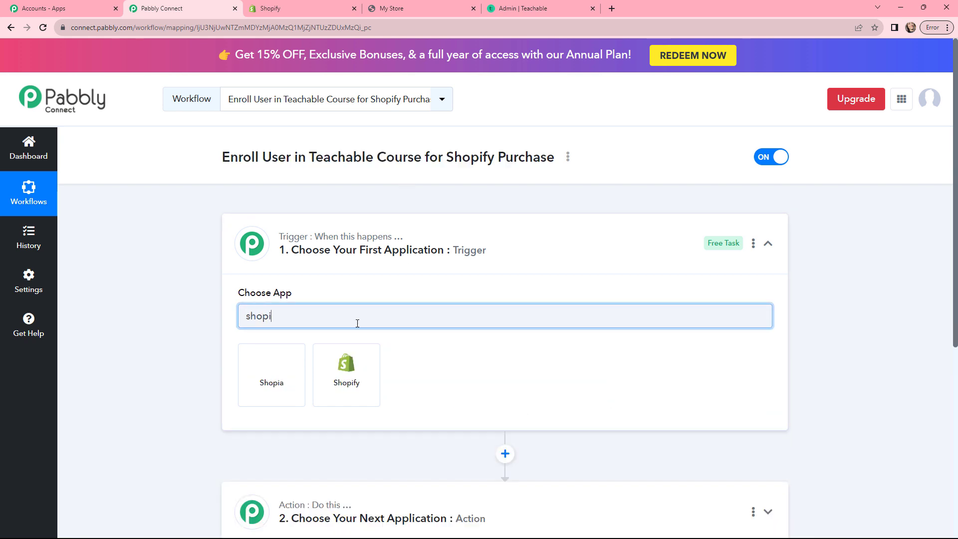
{"action": "left_click", "coordinate": [346, 371]}
Step: Choose Order Payment as the Shopify trigger event to generate the webhook URL
{"action": "scroll", "coordinate": [269, 314], "scroll_direction": "down", "scroll_amount": 1}
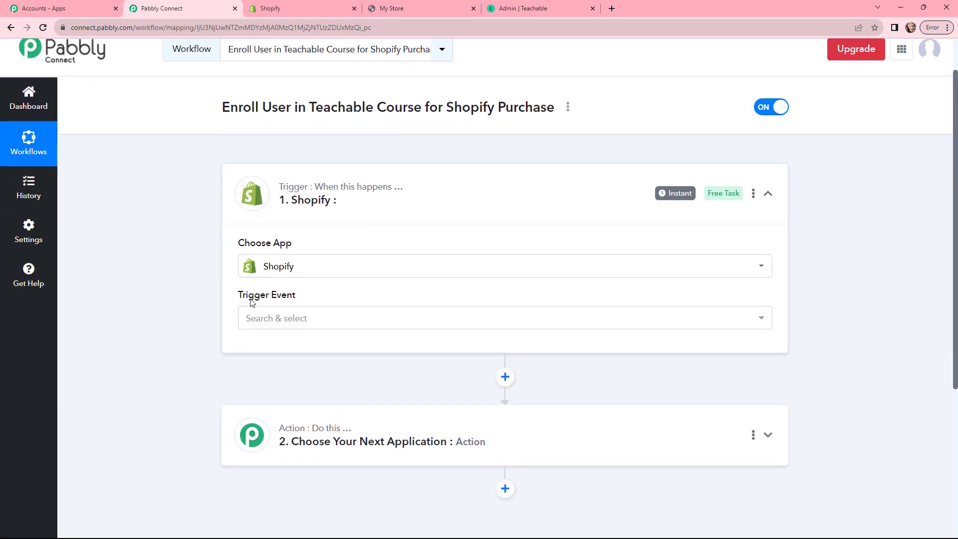
{"action": "left_click", "coordinate": [300, 321]}
{"action": "scroll", "coordinate": [434, 234], "scroll_direction": "down", "scroll_amount": 5}
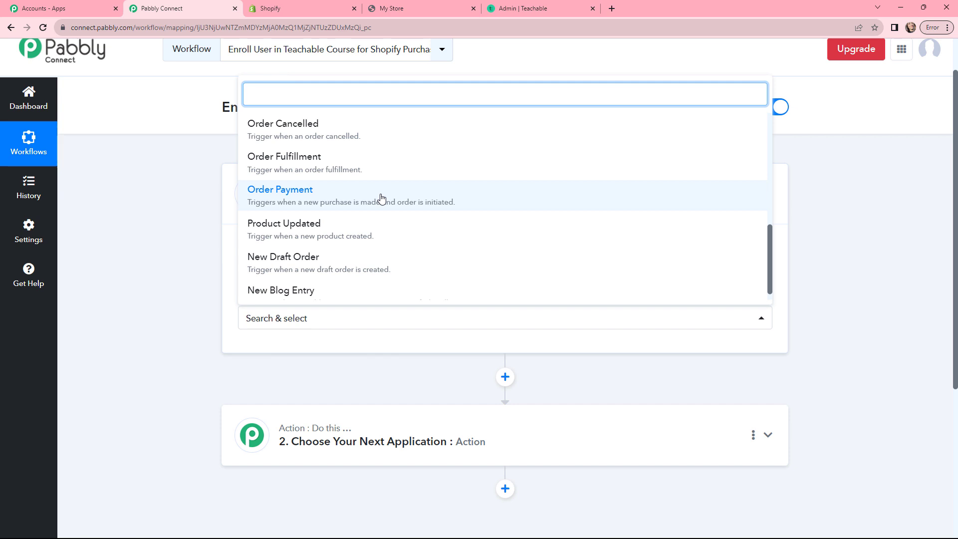
{"action": "left_click", "coordinate": [300, 193]}
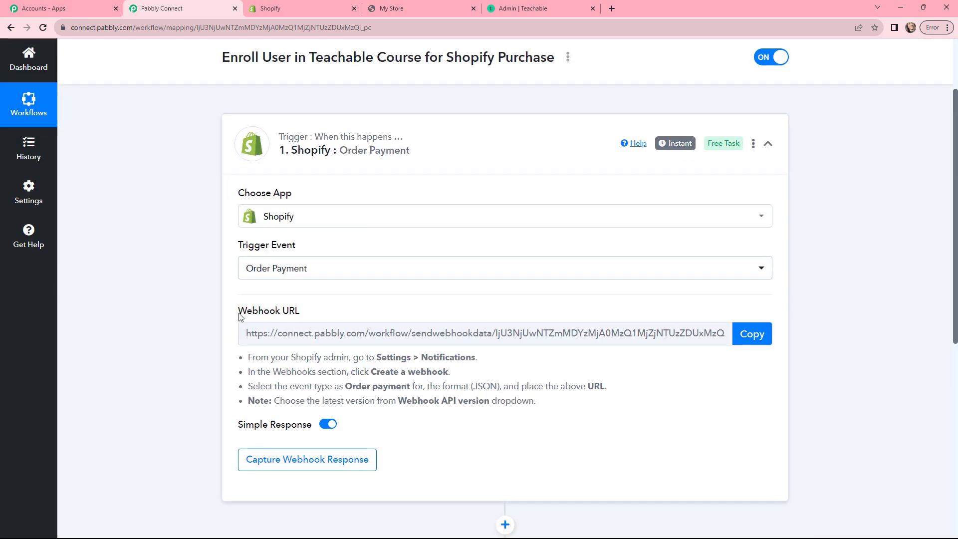
{"action": "left_click_drag", "start_coordinate": [241, 361], "coordinate": [552, 409]}
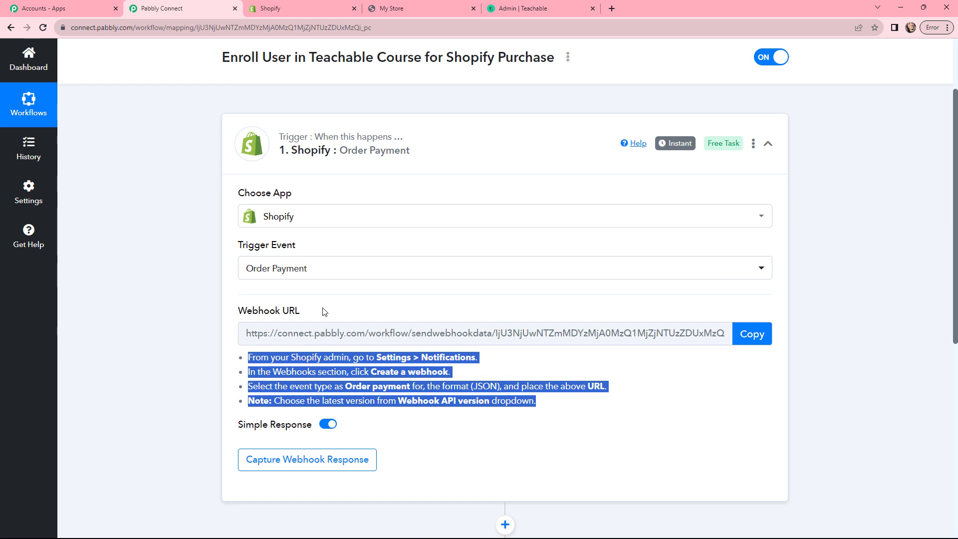
{"action": "left_click", "coordinate": [185, 302]}
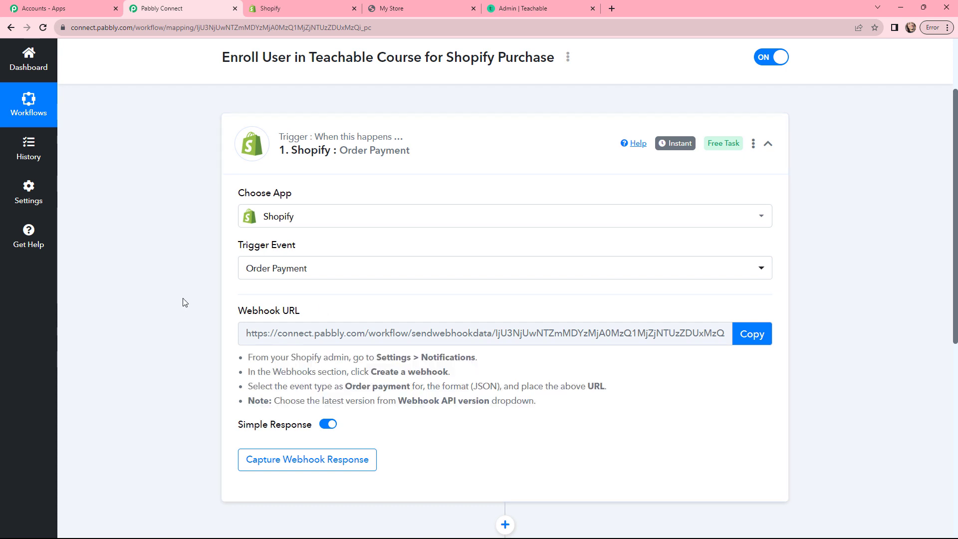
{"action": "left_click", "coordinate": [283, 8]}
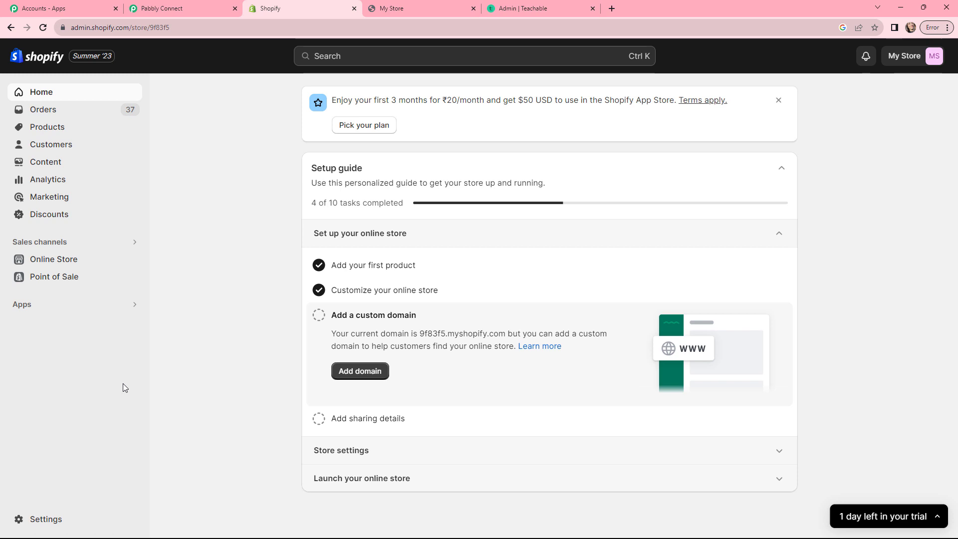
Step: In Shopify Settings > Notifications, start a new webhook for the Order payment event
{"action": "left_click", "coordinate": [20, 519]}
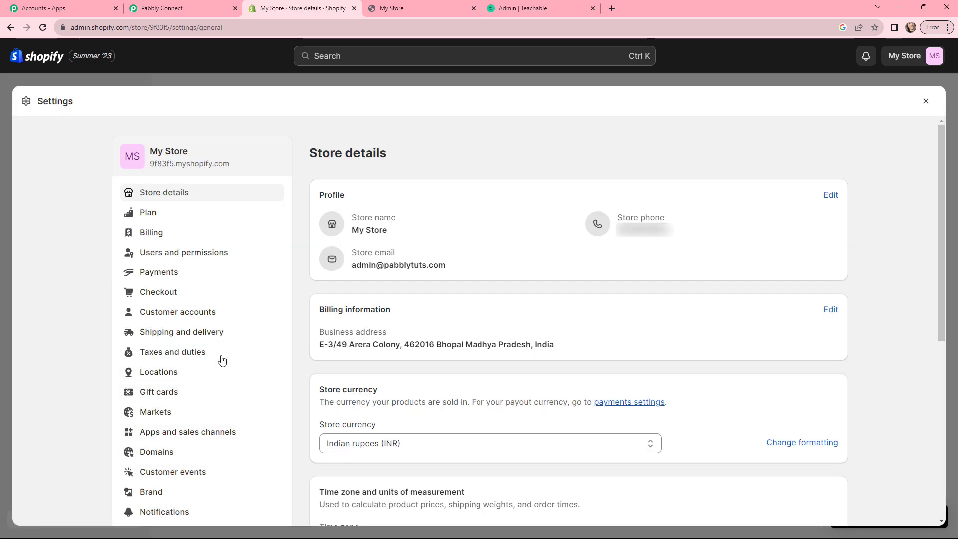
{"action": "scroll", "coordinate": [222, 361], "scroll_direction": "down", "scroll_amount": 2}
{"action": "left_click", "coordinate": [179, 418]}
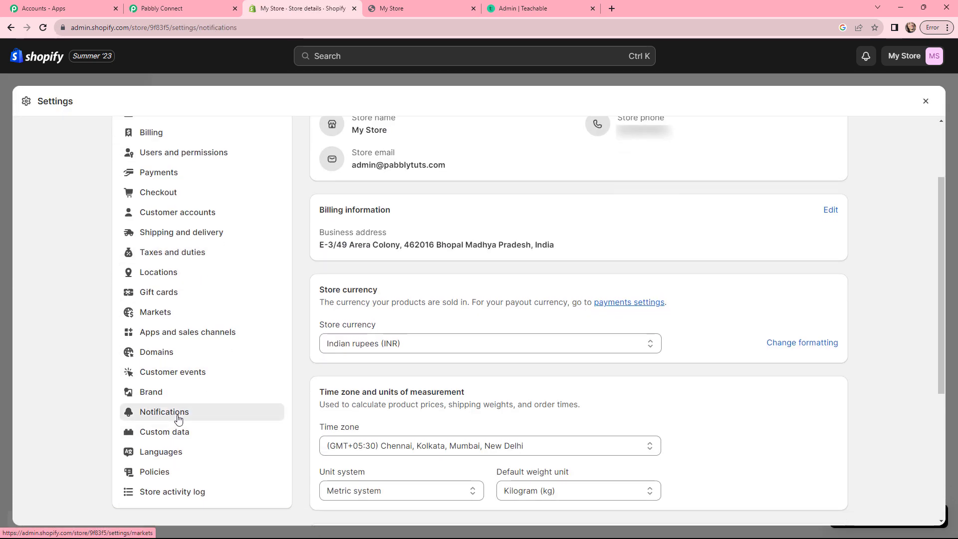
{"action": "scroll", "coordinate": [433, 354], "scroll_direction": "down", "scroll_amount": 15}
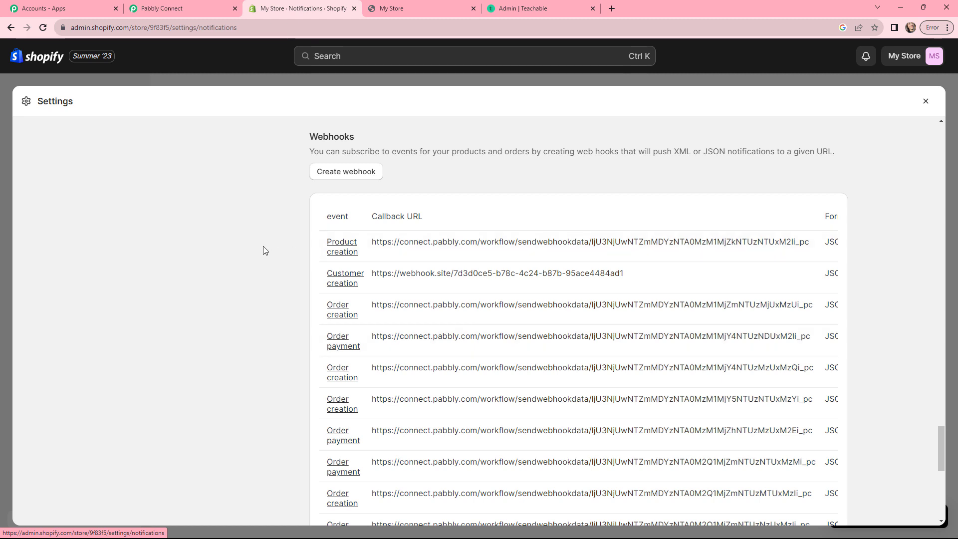
{"action": "left_click", "coordinate": [342, 174]}
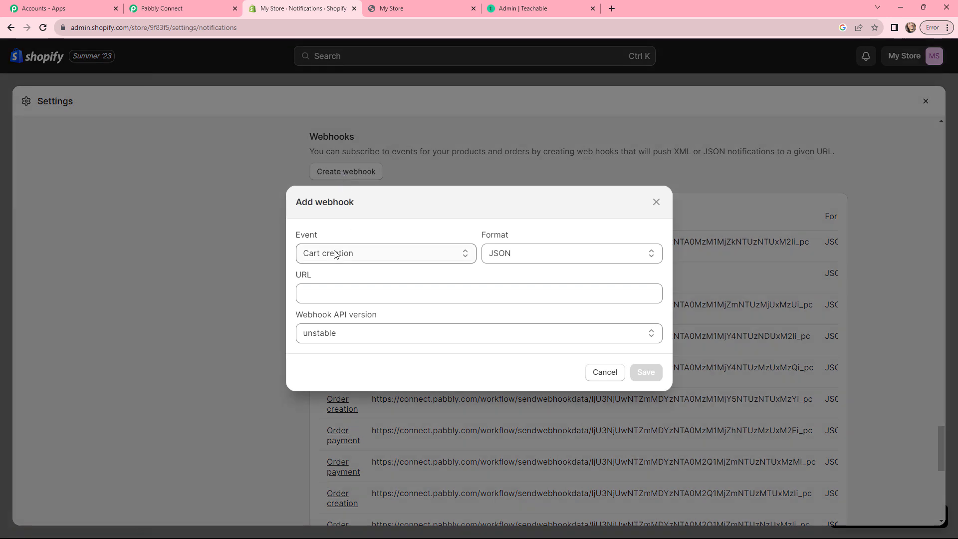
{"action": "left_click", "coordinate": [331, 252]}
{"action": "scroll", "coordinate": [342, 303], "scroll_direction": "down", "scroll_amount": 5}
{"action": "scroll", "coordinate": [342, 307], "scroll_direction": "down", "scroll_amount": 3}
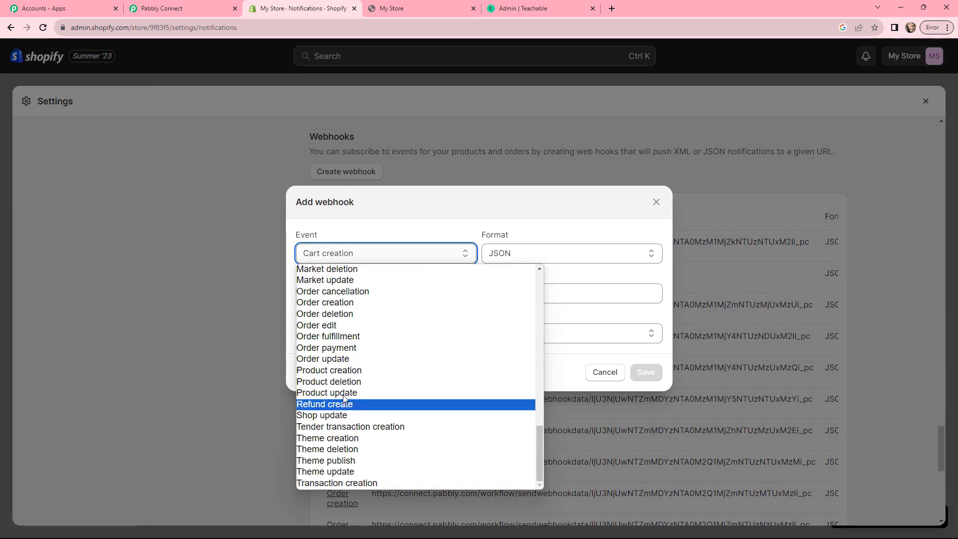
{"action": "left_click", "coordinate": [345, 347]}
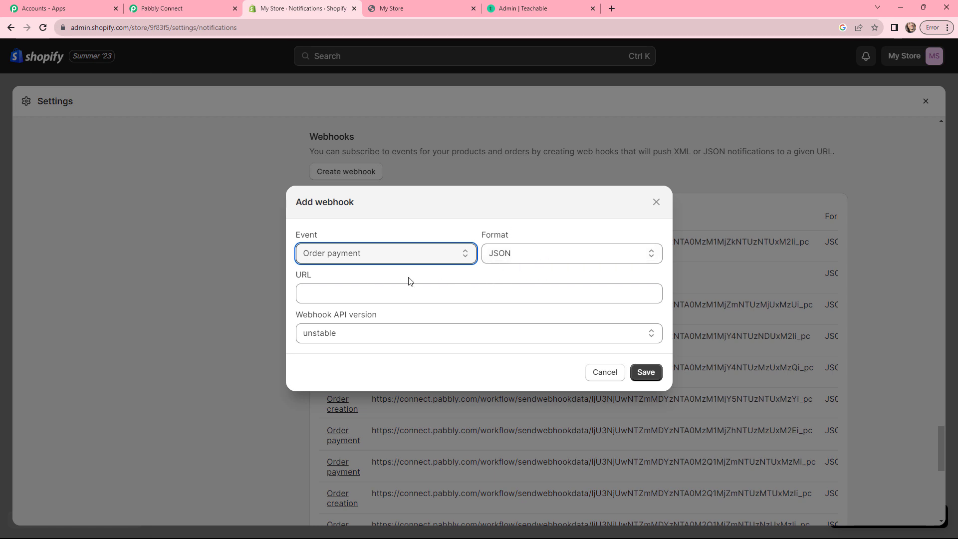
Step: Paste the Pabbly webhook URL, choose API version 2023-07 (Latest), and save the webhook
{"action": "left_click", "coordinate": [299, 294]}
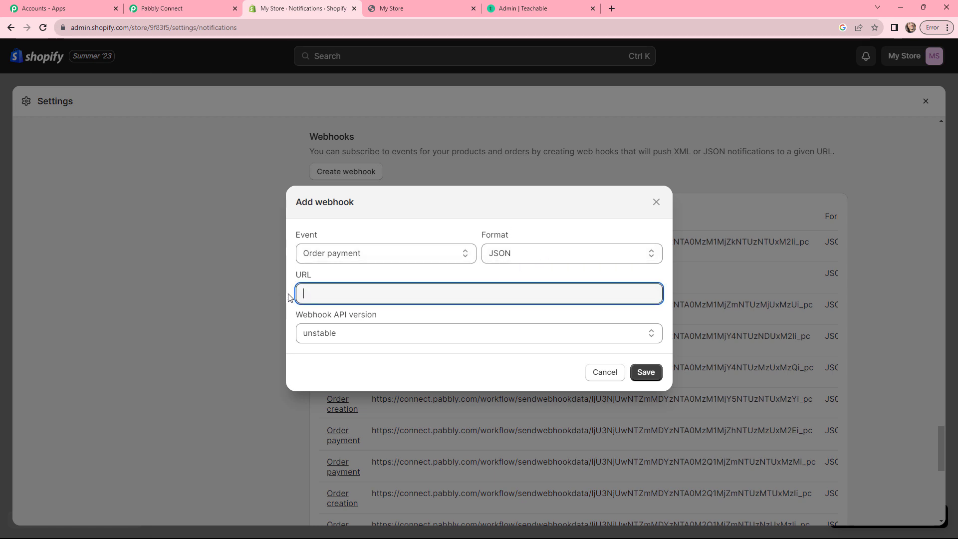
{"action": "left_click", "coordinate": [165, 8]}
{"action": "left_click", "coordinate": [735, 333]}
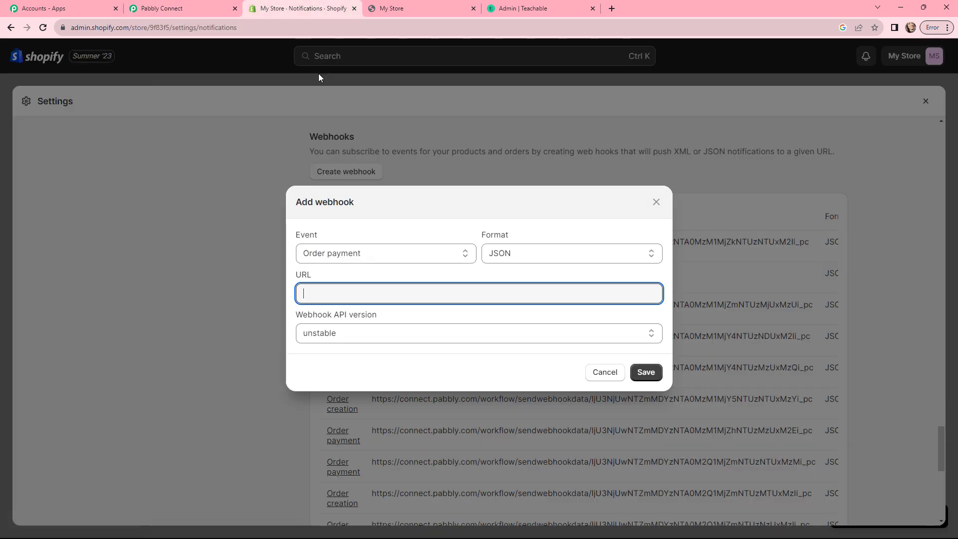
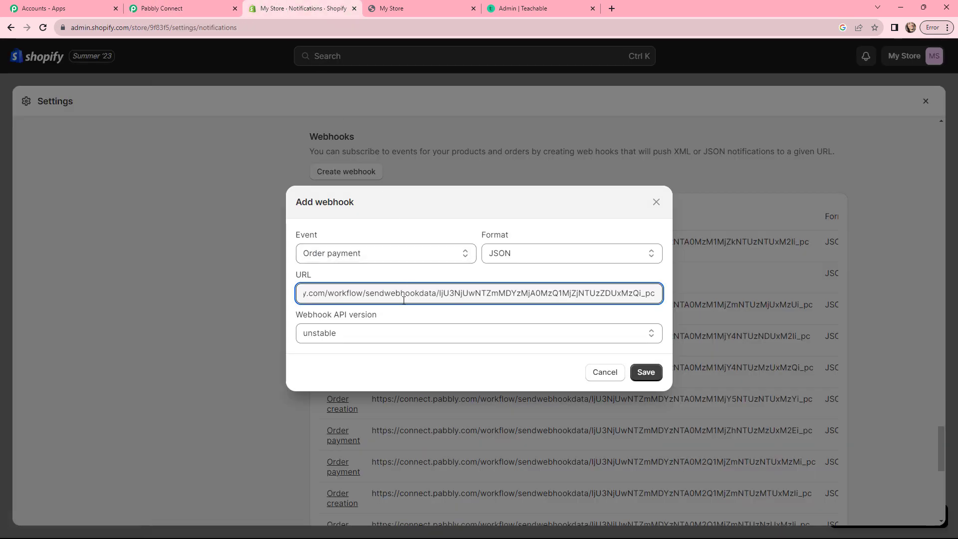
{"action": "left_click", "coordinate": [388, 336]}
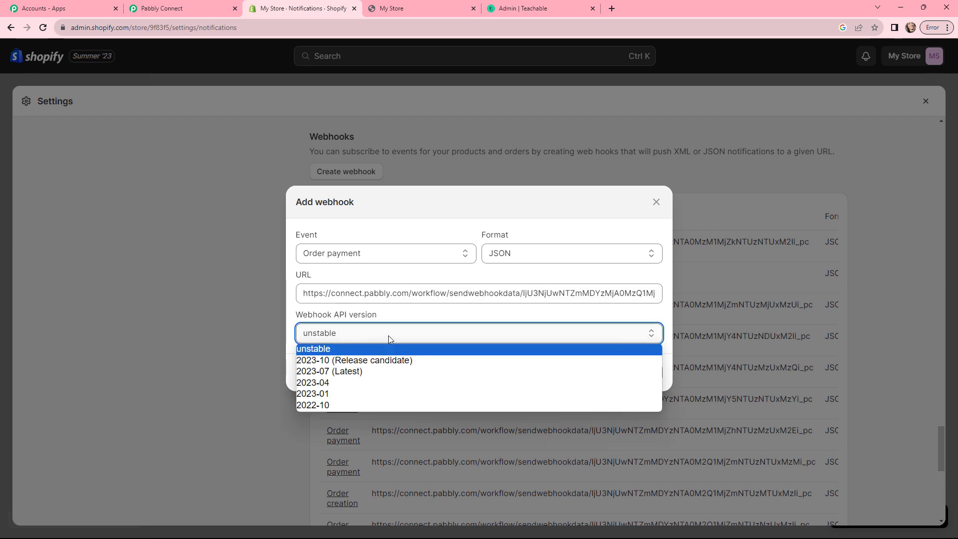
{"action": "left_click", "coordinate": [376, 372]}
{"action": "left_click", "coordinate": [634, 373]}
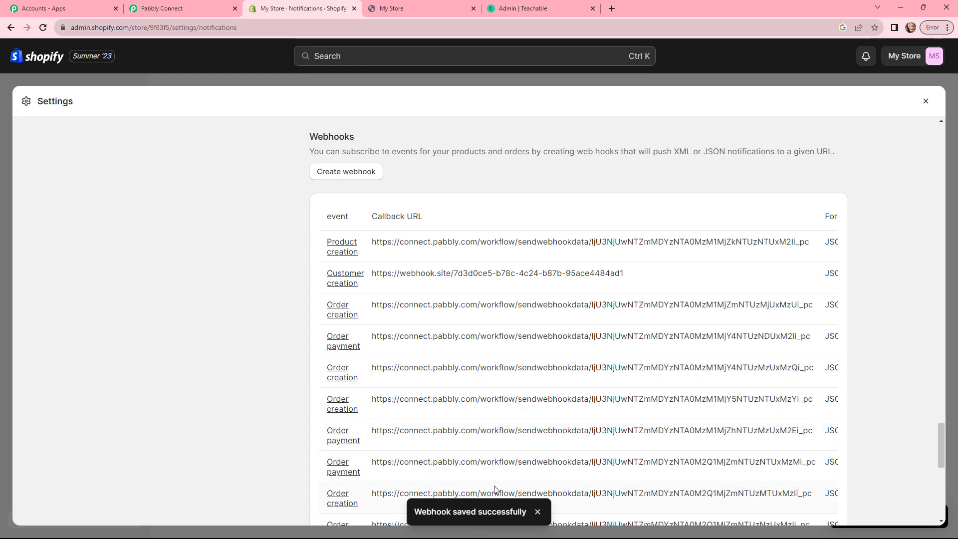
{"action": "left_click", "coordinate": [925, 100]}
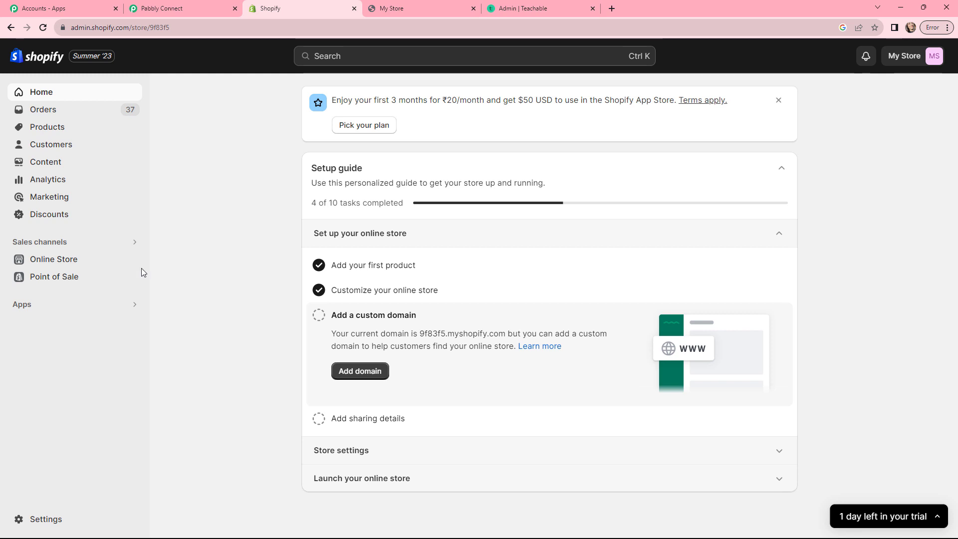
Step: Check out the Rs. 100.00 PHP Course for Beginners and pay with Bogus Gateway test card details
{"action": "left_click", "coordinate": [132, 259]}
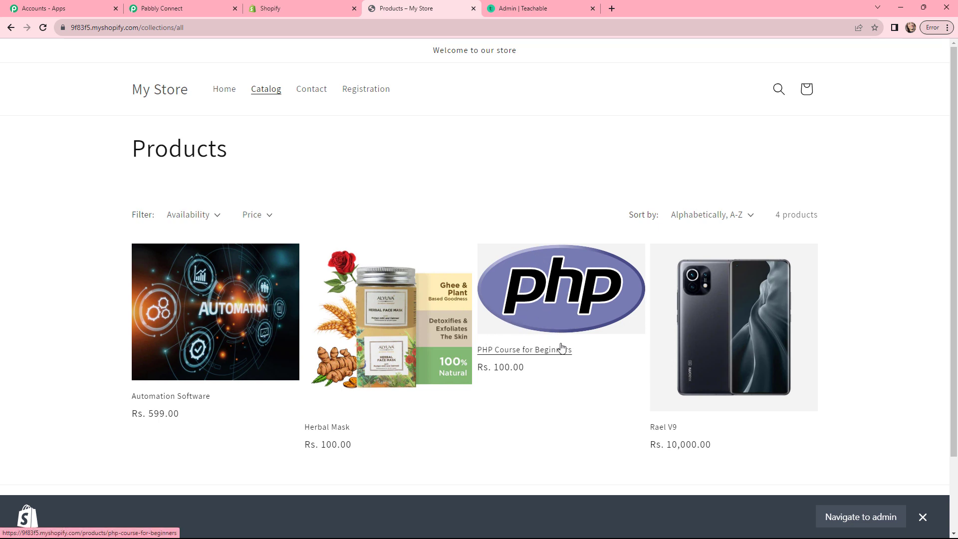
{"action": "left_click", "coordinate": [560, 296]}
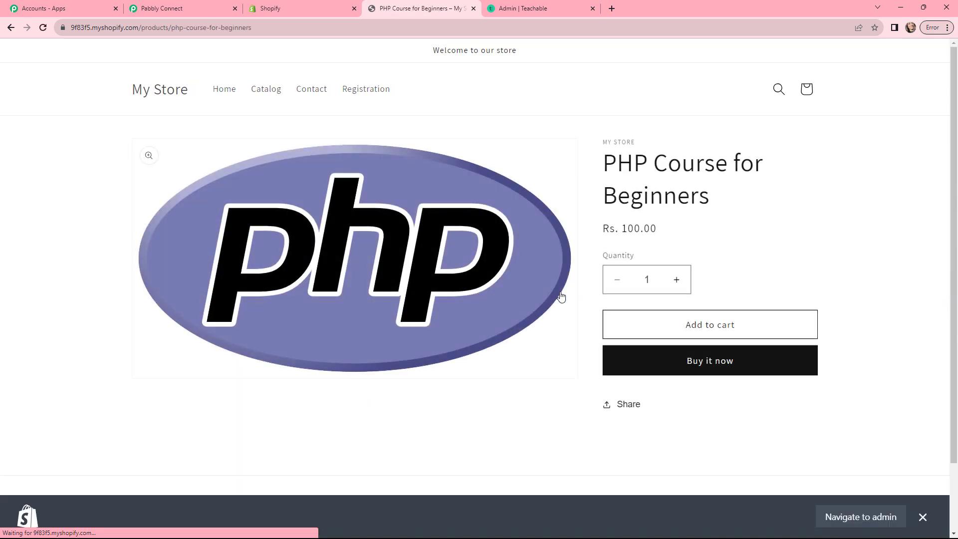
{"action": "left_click", "coordinate": [679, 362]}
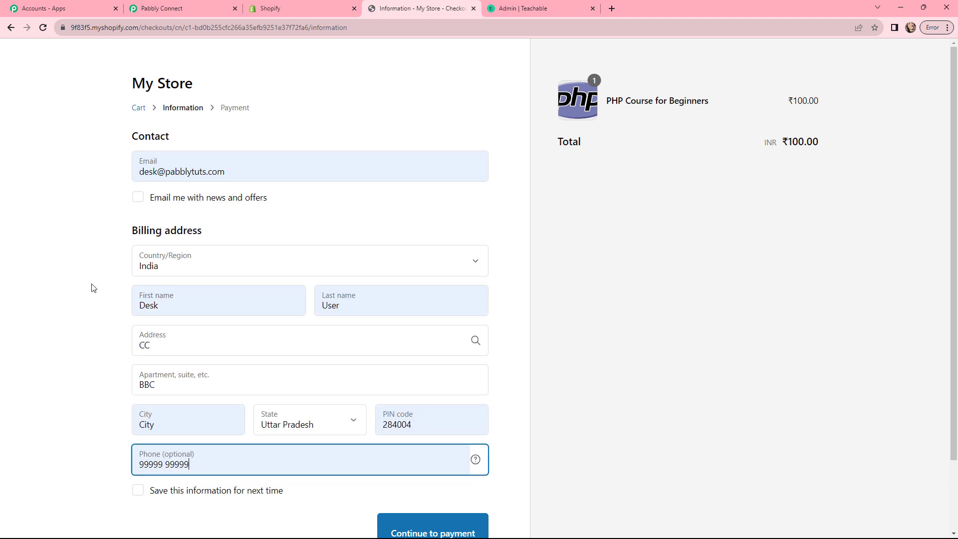
{"action": "scroll", "coordinate": [303, 315], "scroll_direction": "down", "scroll_amount": 1}
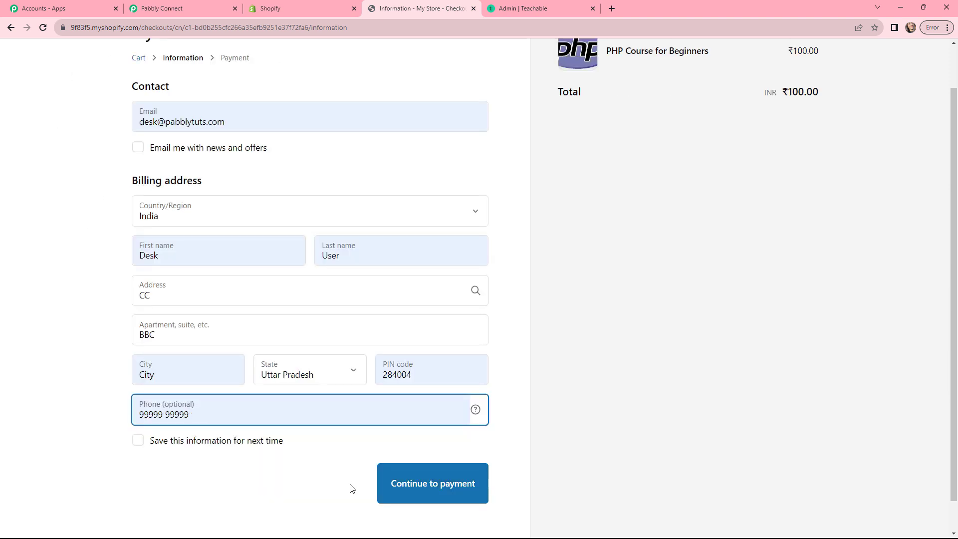
{"action": "left_click", "coordinate": [445, 484]}
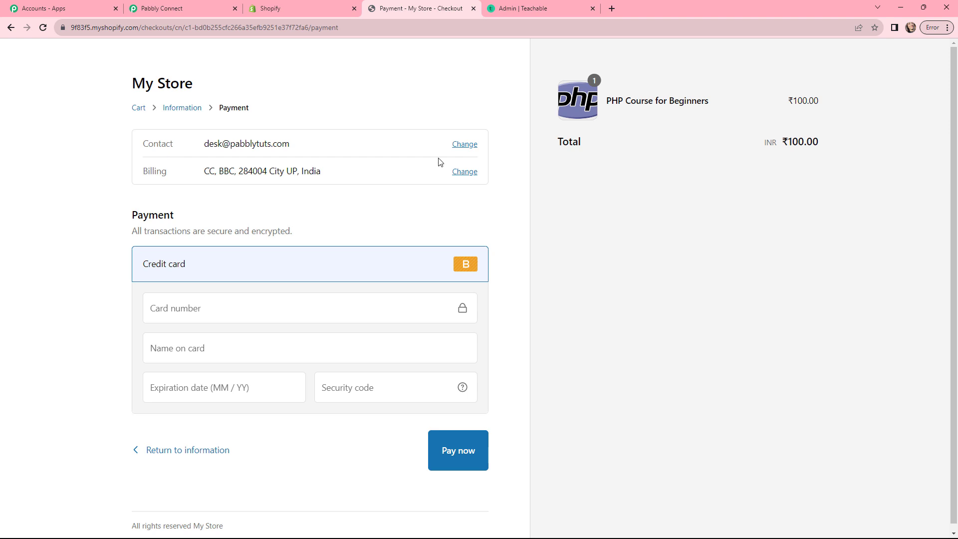
{"action": "left_click_drag", "start_coordinate": [787, 100], "coordinate": [822, 102]}
{"action": "left_click", "coordinate": [581, 148]}
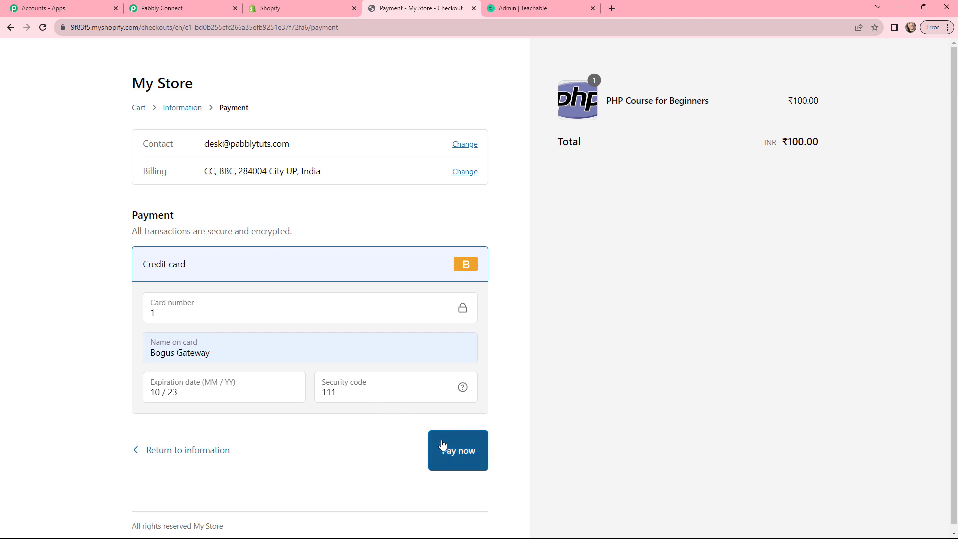
{"action": "left_click", "coordinate": [439, 449]}
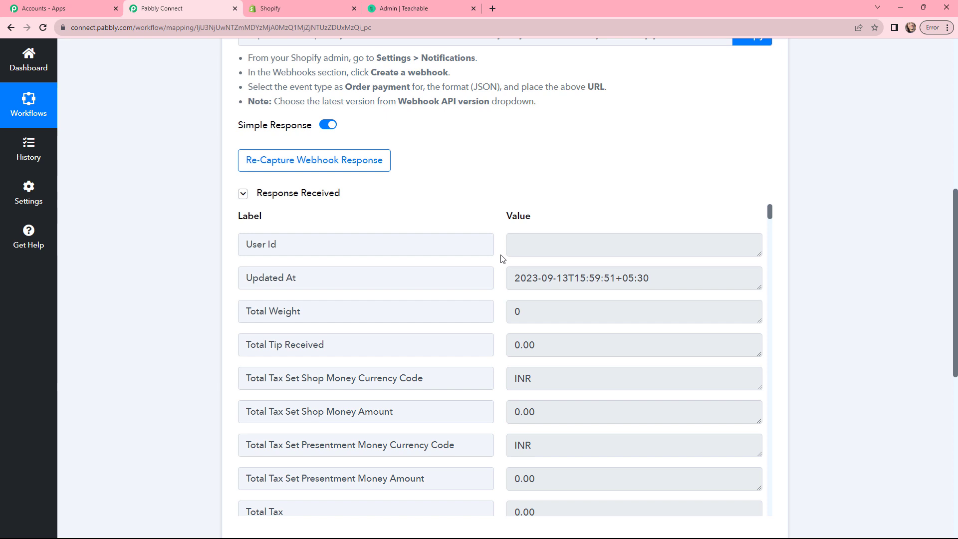
{"action": "left_click_drag", "start_coordinate": [509, 282], "coordinate": [683, 265]}
{"action": "left_click", "coordinate": [679, 213]}
{"action": "scroll", "coordinate": [693, 208], "scroll_direction": "down", "scroll_amount": 10}
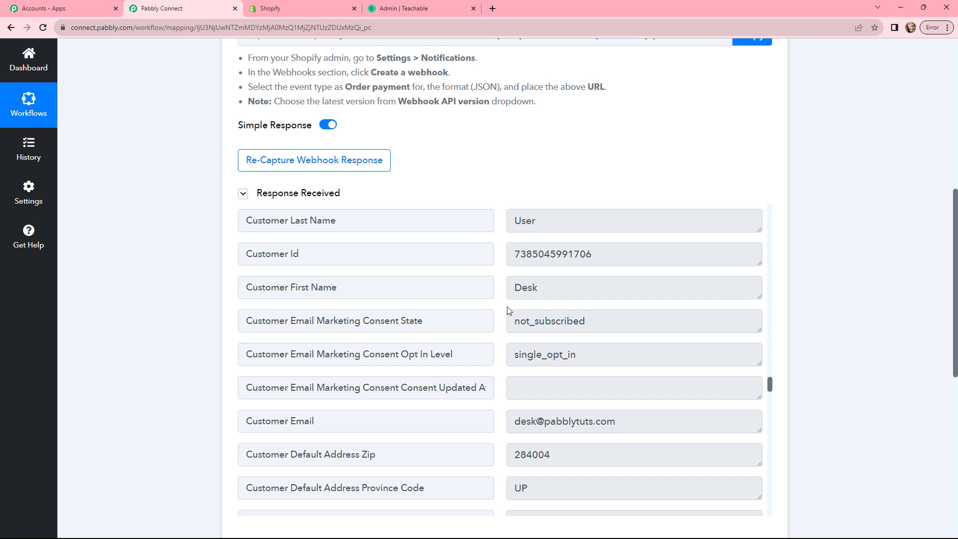
{"action": "scroll", "coordinate": [509, 312], "scroll_direction": "down", "scroll_amount": 3}
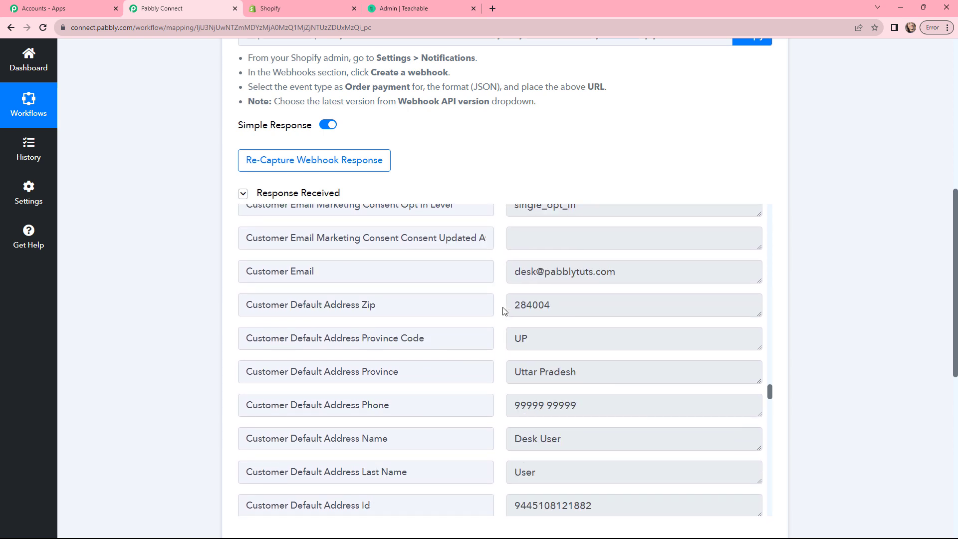
{"action": "scroll", "coordinate": [502, 309], "scroll_direction": "down", "scroll_amount": 2}
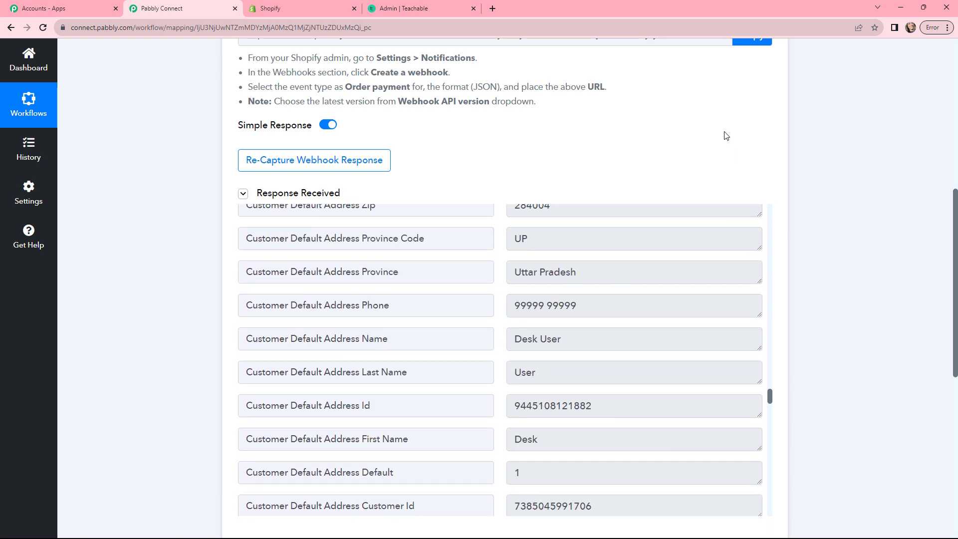
{"action": "scroll", "coordinate": [795, 293], "scroll_direction": "down", "scroll_amount": 1}
{"action": "scroll", "coordinate": [649, 347], "scroll_direction": "up", "scroll_amount": 5}
{"action": "left_click_drag", "start_coordinate": [679, 359], "coordinate": [508, 379]}
{"action": "key", "text": "ctrl+c"}
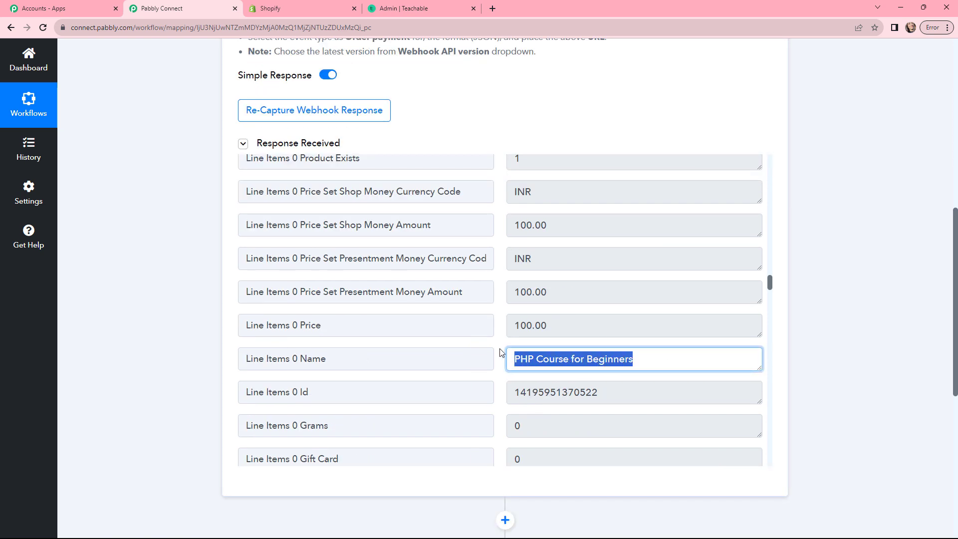
{"action": "left_click", "coordinate": [500, 352]}
{"action": "scroll", "coordinate": [500, 349], "scroll_direction": "up", "scroll_amount": 4}
{"action": "scroll", "coordinate": [583, 335], "scroll_direction": "down", "scroll_amount": 2}
{"action": "left_click_drag", "start_coordinate": [583, 335], "coordinate": [501, 332]}
{"action": "left_click", "coordinate": [500, 333]}
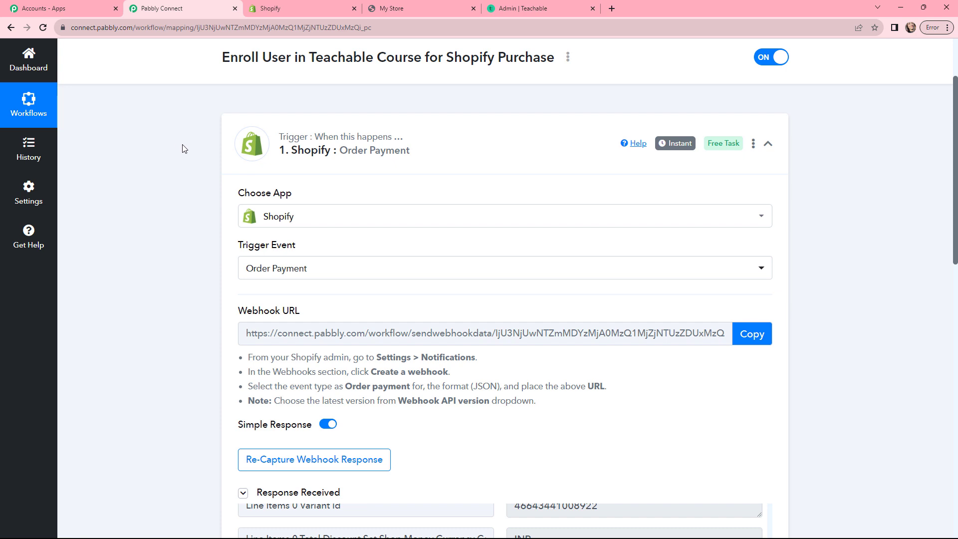
{"action": "left_click", "coordinate": [396, 9]}
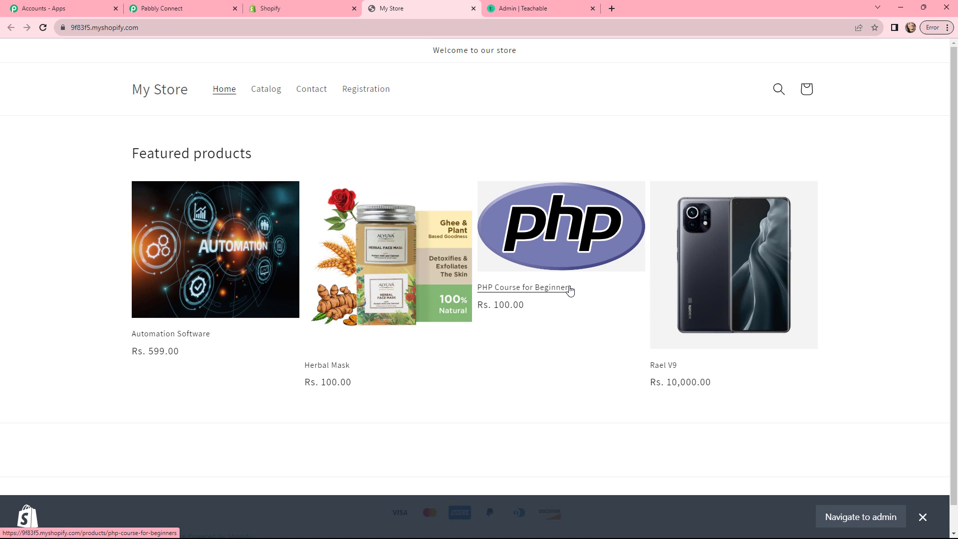
{"action": "left_click", "coordinate": [164, 8]}
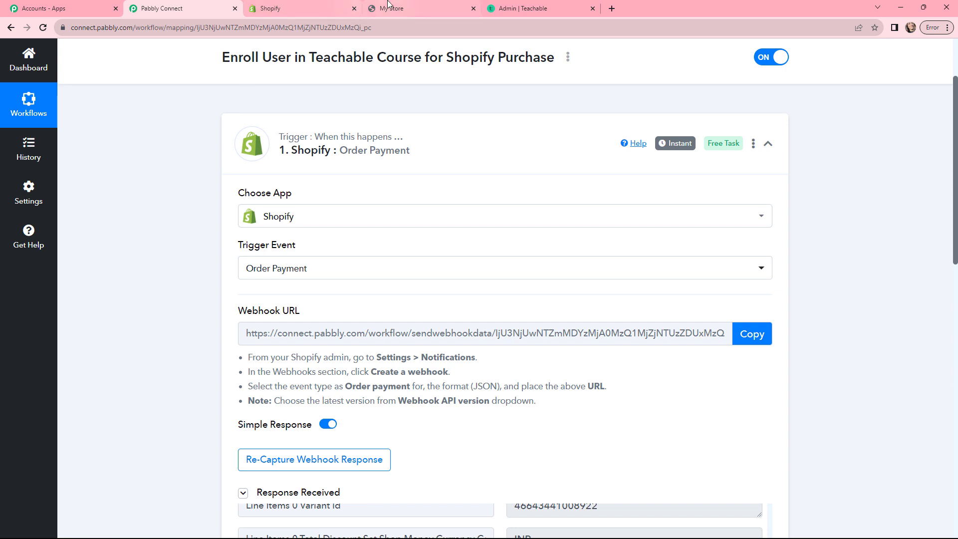
{"action": "key", "text": "ctrl+4"}
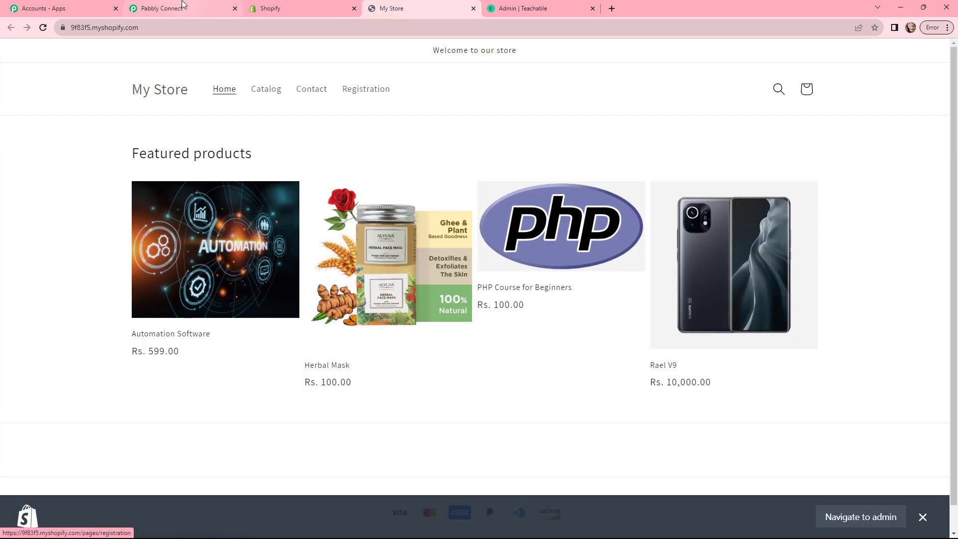
{"action": "left_click", "coordinate": [165, 8]}
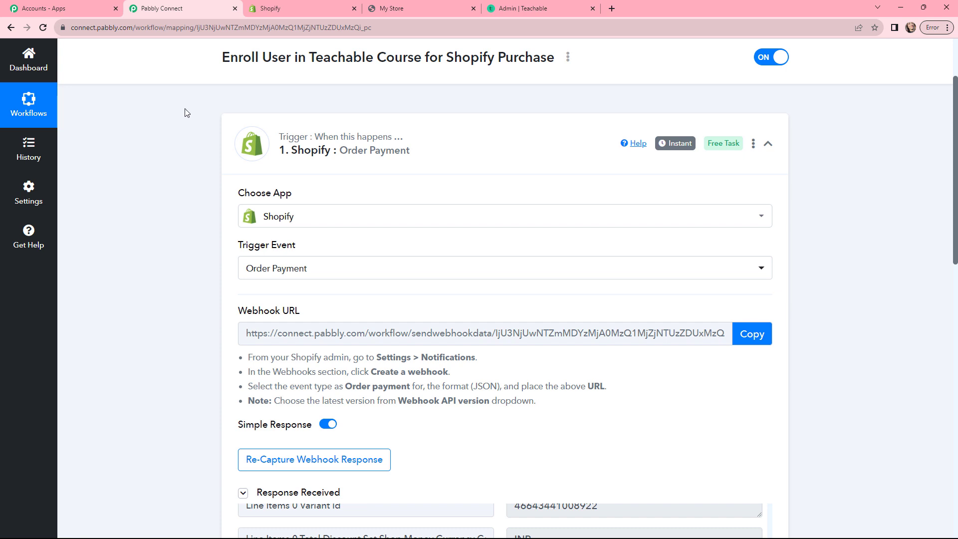
{"action": "left_click", "coordinate": [384, 10]}
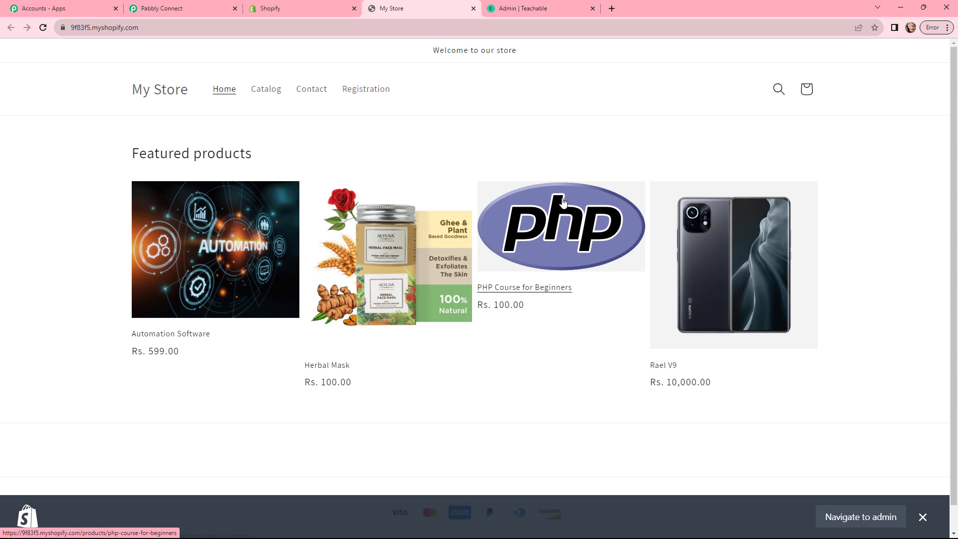
{"action": "key", "text": "ctrl+2"}
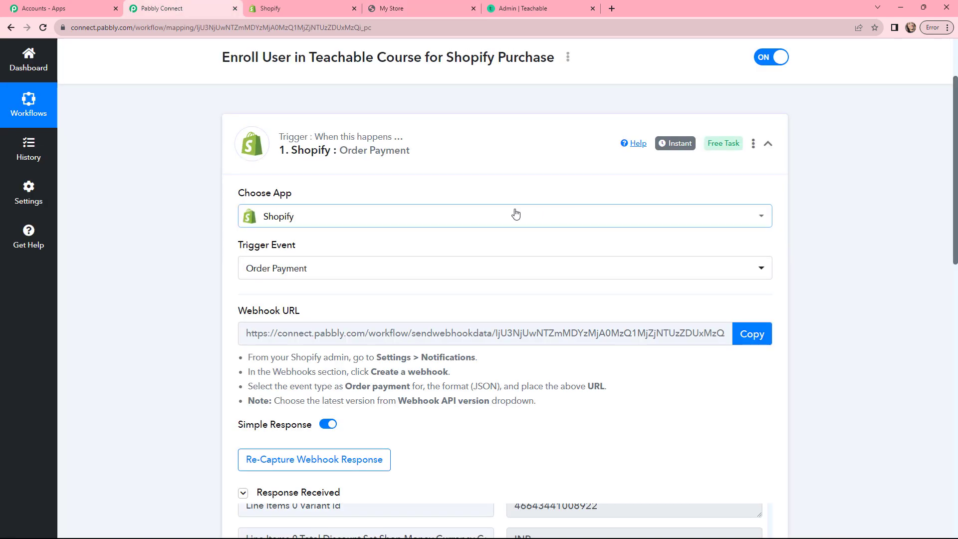
{"action": "scroll", "coordinate": [537, 214], "scroll_direction": "down", "scroll_amount": 15}
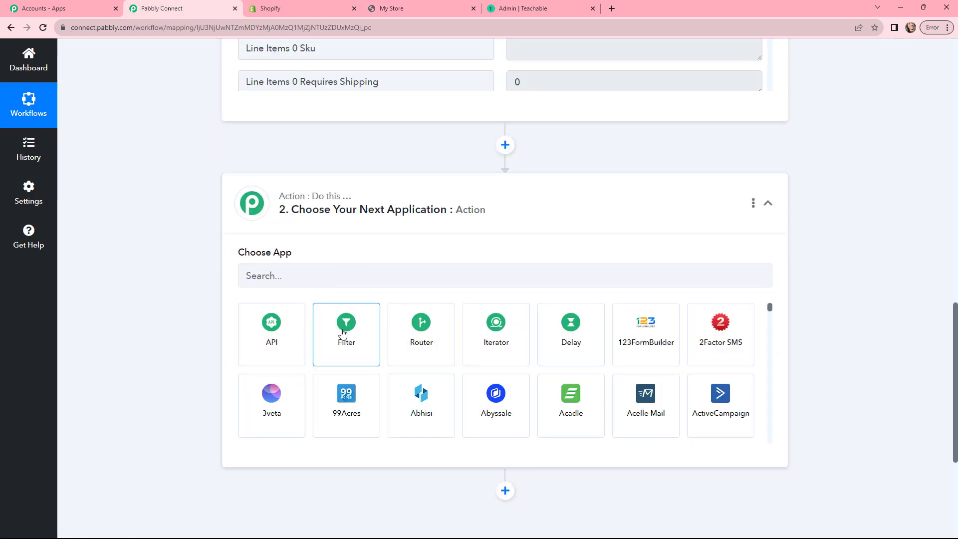
Step: Add a Filter step on the Line Items 0 Title field with the Equal to comparison
{"action": "left_click", "coordinate": [345, 326]}
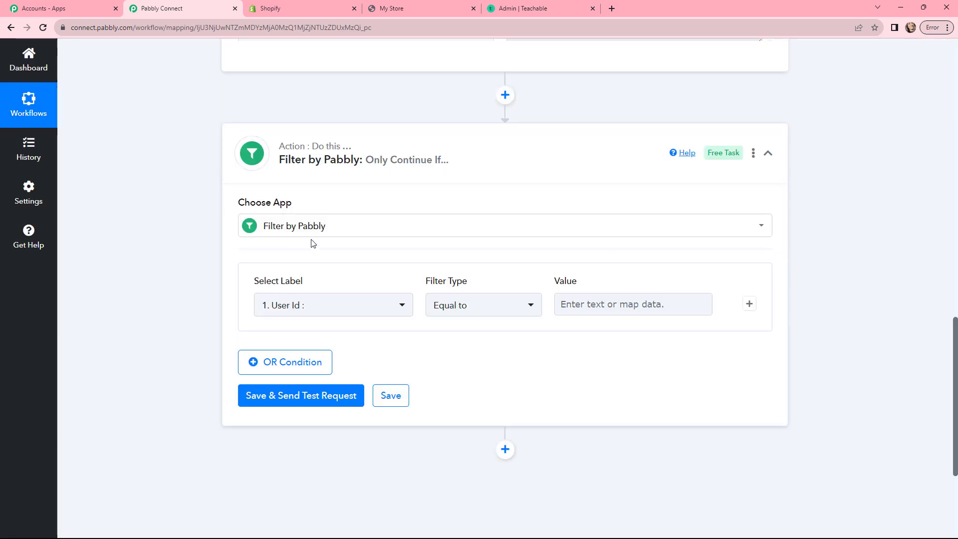
{"action": "left_click", "coordinate": [313, 306]}
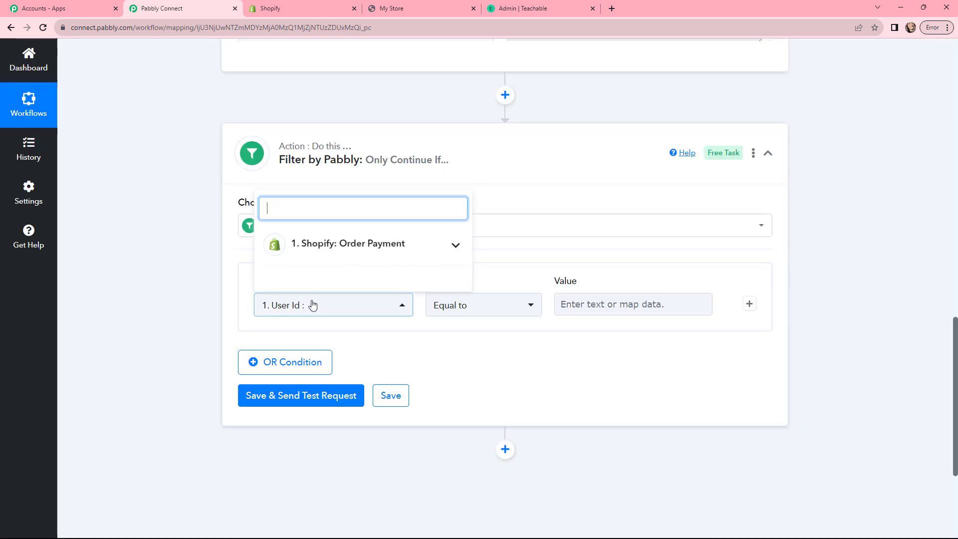
{"action": "left_click", "coordinate": [336, 256]}
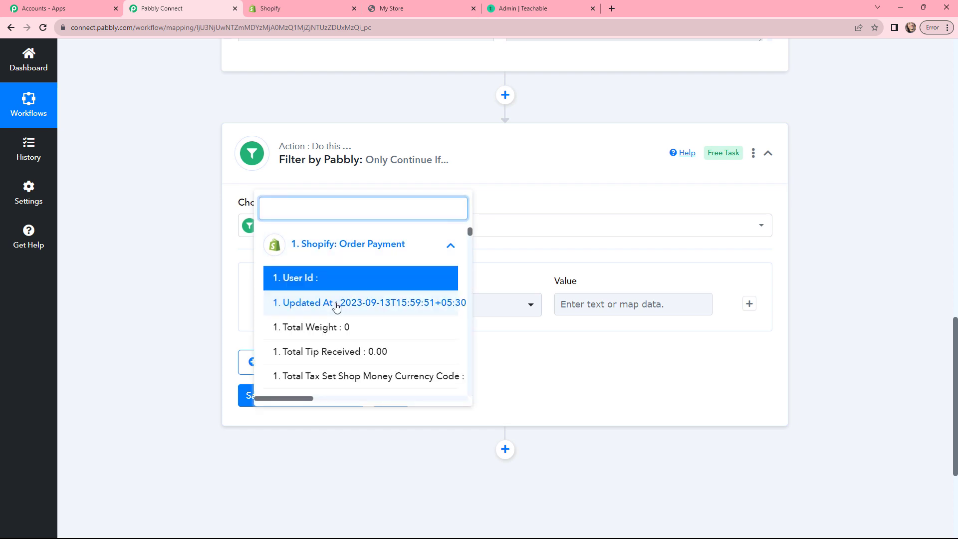
{"action": "scroll", "coordinate": [335, 306], "scroll_direction": "down", "scroll_amount": 3}
{"action": "scroll", "coordinate": [336, 306], "scroll_direction": "down", "scroll_amount": 2}
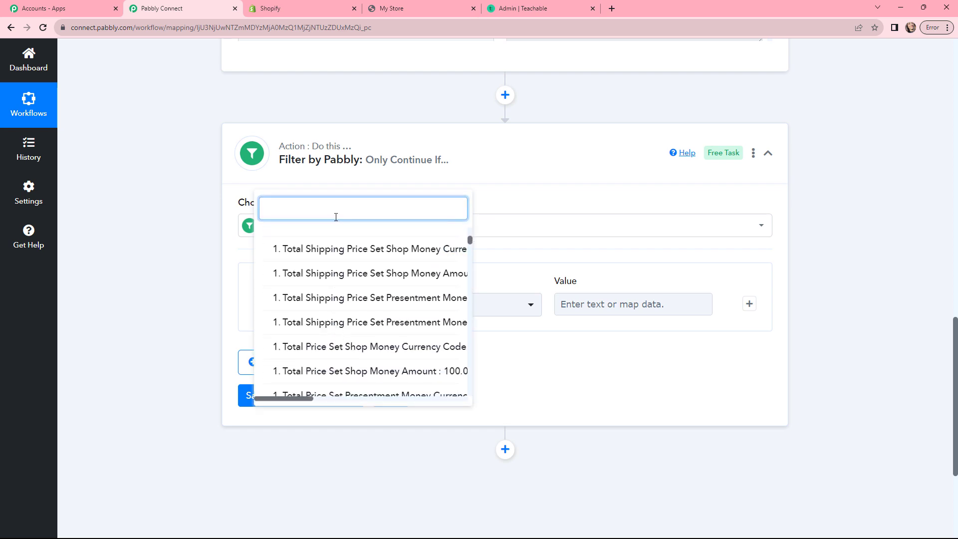
{"action": "type", "text": "PHP"}
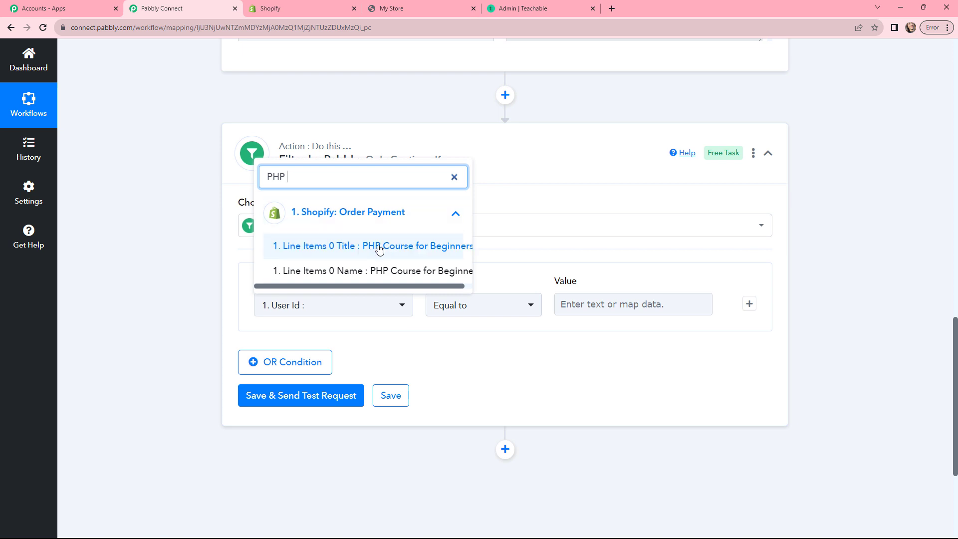
{"action": "left_click", "coordinate": [359, 246]}
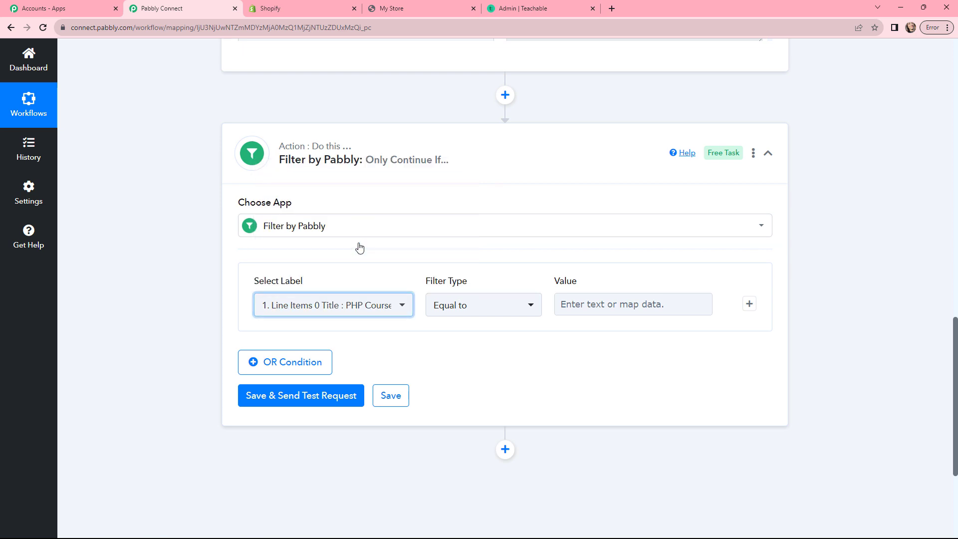
{"action": "left_click", "coordinate": [452, 305]}
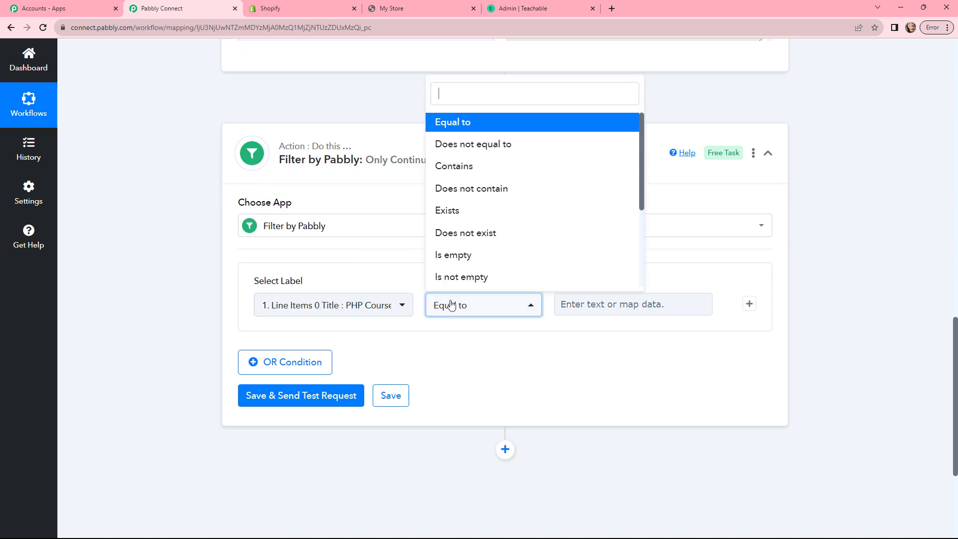
{"action": "left_click", "coordinate": [492, 125]}
Step: Set the filter value to 'PHP Course for Beginners', then save and test; the condition returns true
{"action": "left_click", "coordinate": [591, 303]}
{"action": "scroll", "coordinate": [591, 303], "scroll_direction": "up", "scroll_amount": 1}
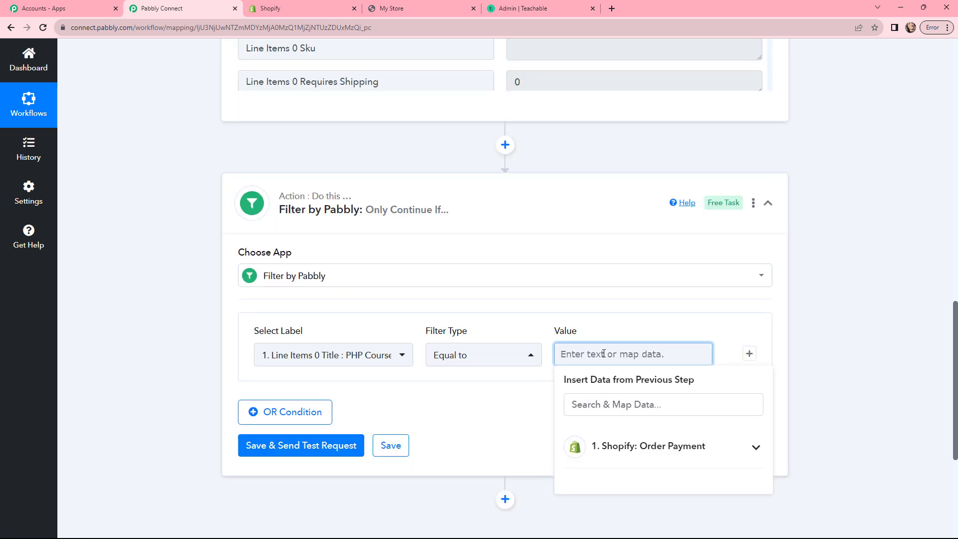
{"action": "key", "text": "ctrl+v"}
{"action": "left_click", "coordinate": [615, 325]}
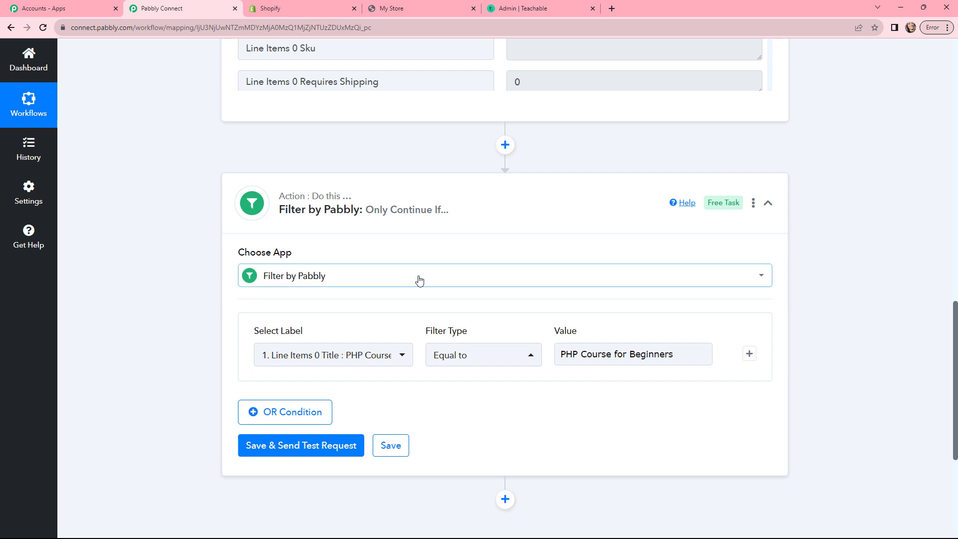
{"action": "scroll", "coordinate": [419, 290], "scroll_direction": "down", "scroll_amount": 2}
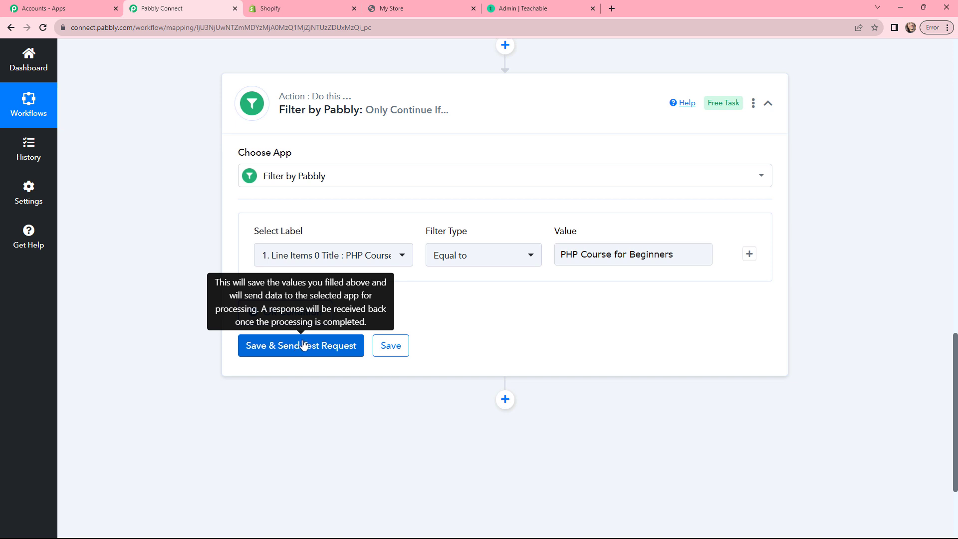
{"action": "left_click", "coordinate": [301, 345]}
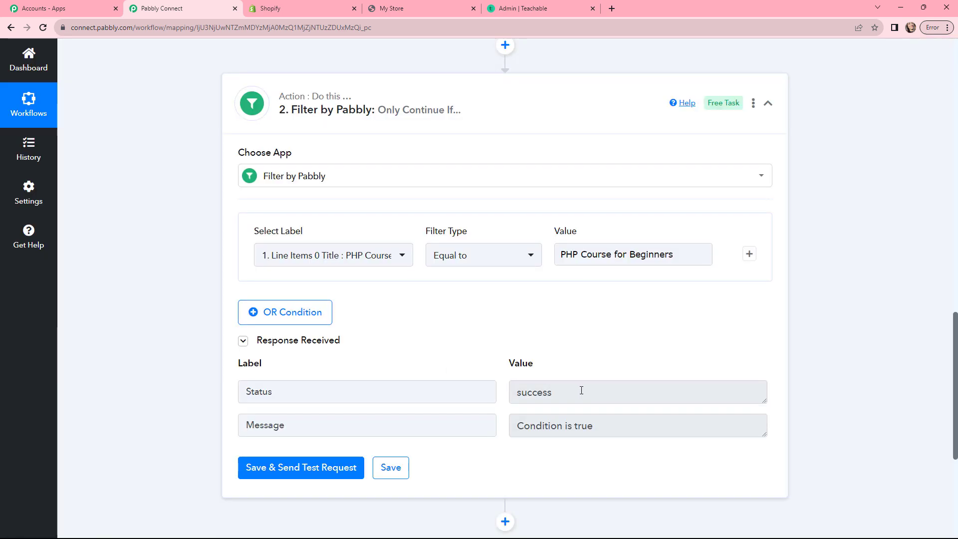
{"action": "left_click", "coordinate": [581, 390]}
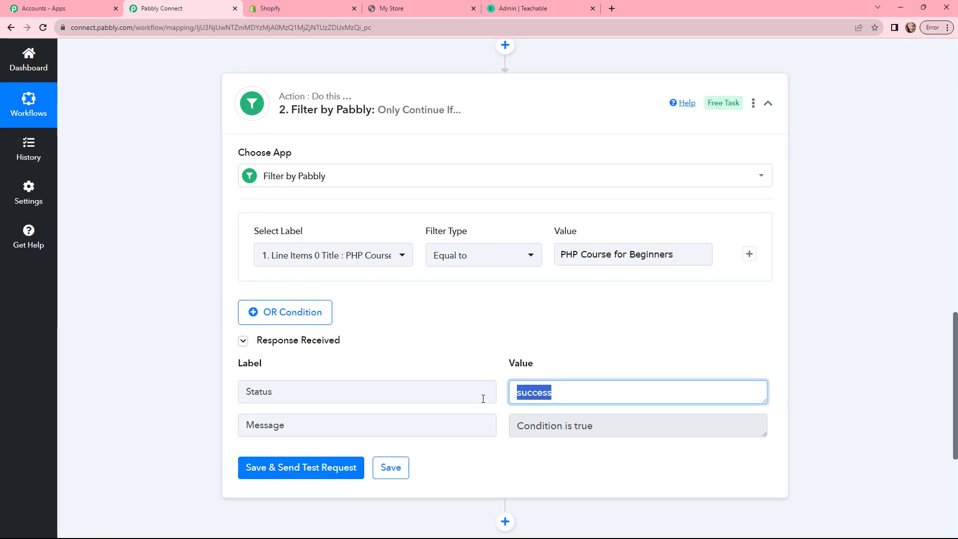
{"action": "left_click", "coordinate": [615, 425]}
{"action": "left_click", "coordinate": [506, 382]}
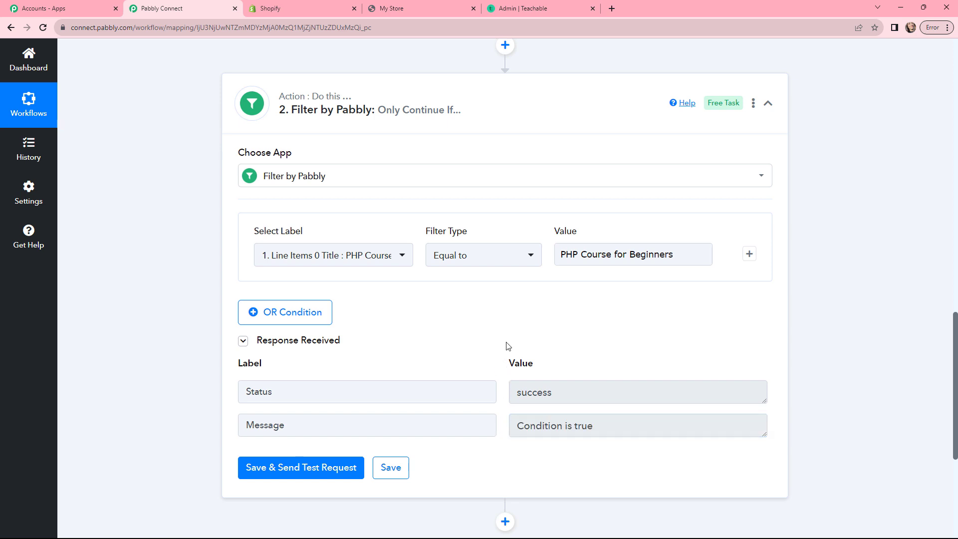
{"action": "scroll", "coordinate": [506, 350], "scroll_direction": "down", "scroll_amount": 5}
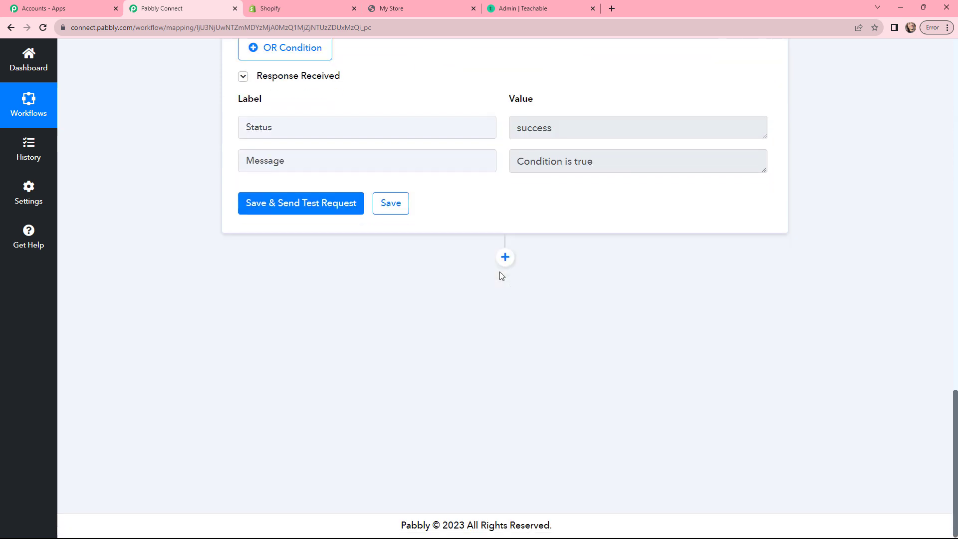
Step: Set the action to Teachable Enroll User in Course and begin adding a new connection
{"action": "left_click", "coordinate": [505, 258]}
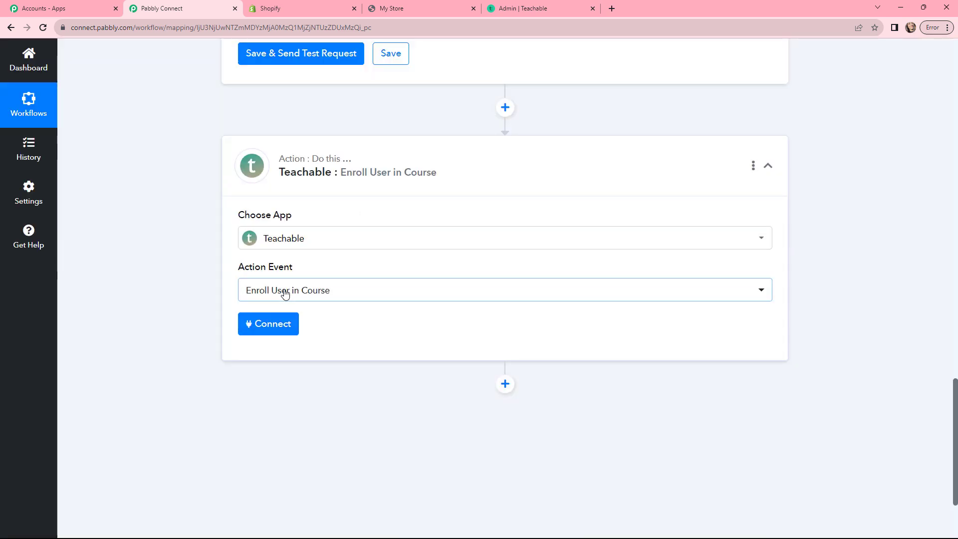
{"action": "left_click", "coordinate": [363, 292]}
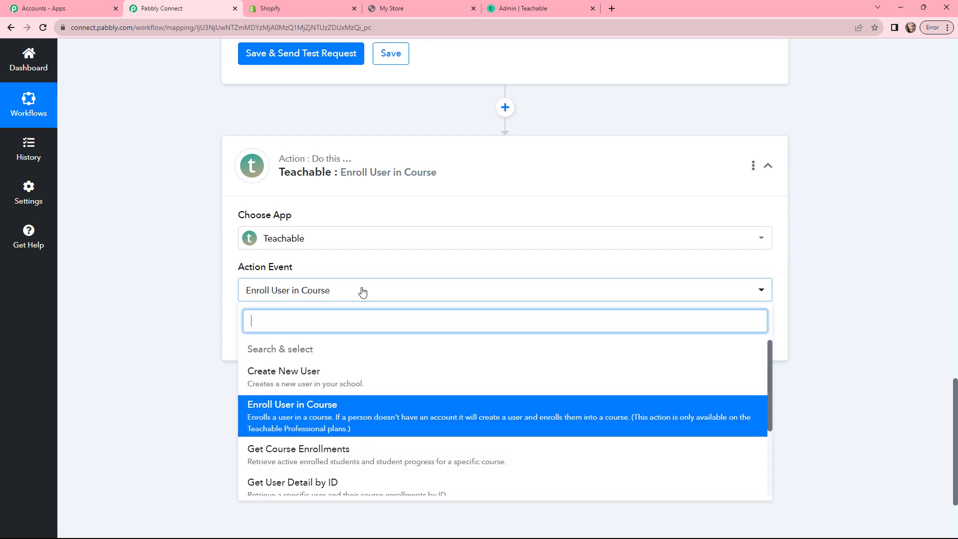
{"action": "left_click", "coordinate": [363, 292]}
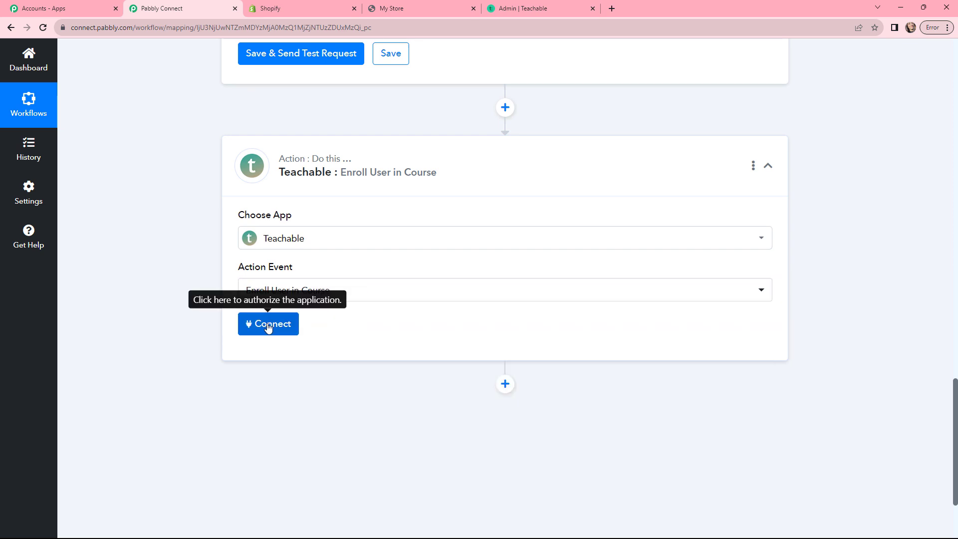
{"action": "left_click", "coordinate": [267, 325]}
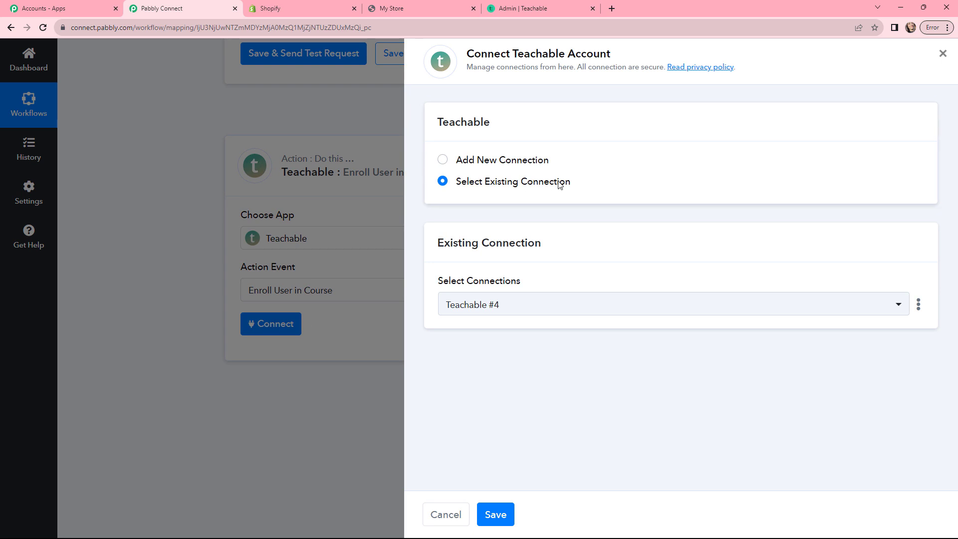
{"action": "left_click", "coordinate": [443, 160]}
Step: Copy the pabls-school subdomain from the Teachable admin URL into the Subdomain field
{"action": "scroll", "coordinate": [495, 249], "scroll_direction": "down", "scroll_amount": 1}
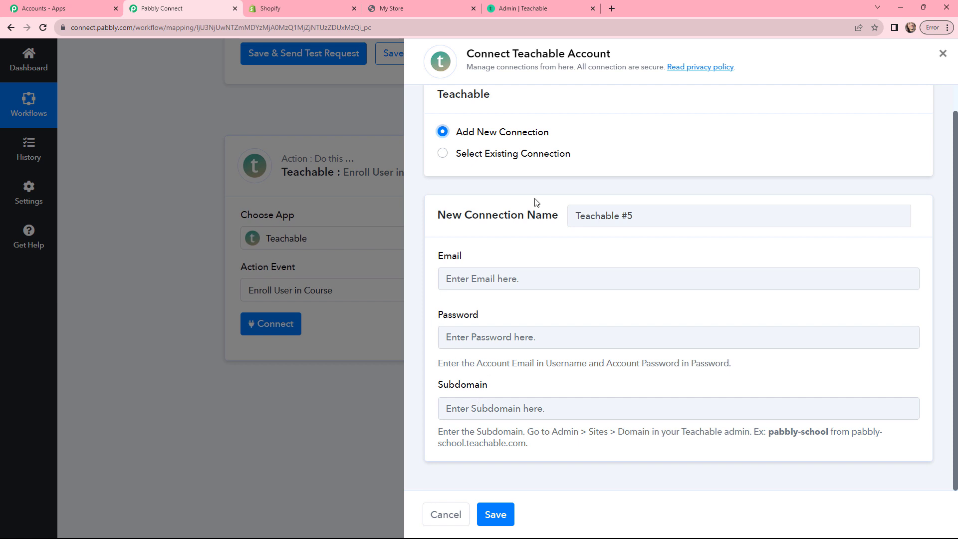
{"action": "left_click", "coordinate": [538, 4]}
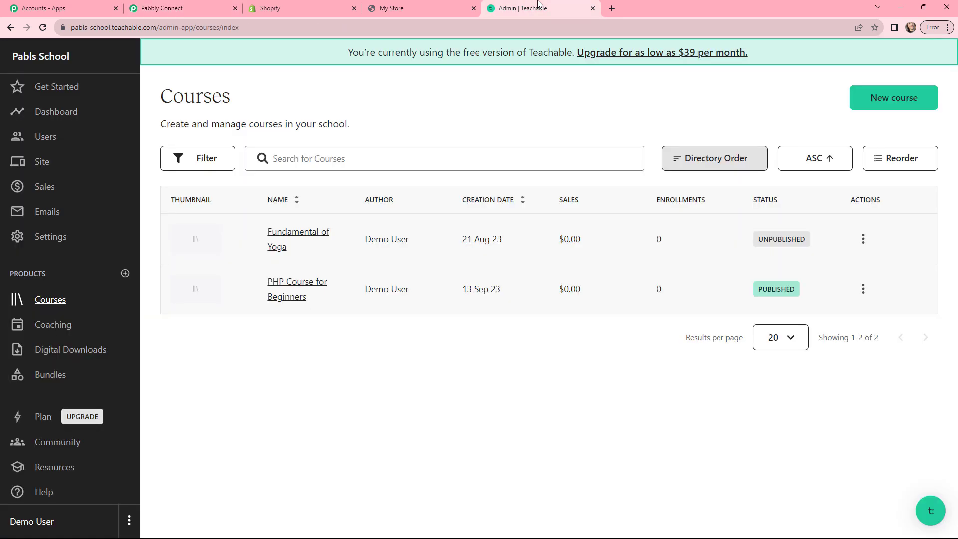
{"action": "double_click", "coordinate": [89, 27]}
{"action": "key", "text": "ctrl+c"}
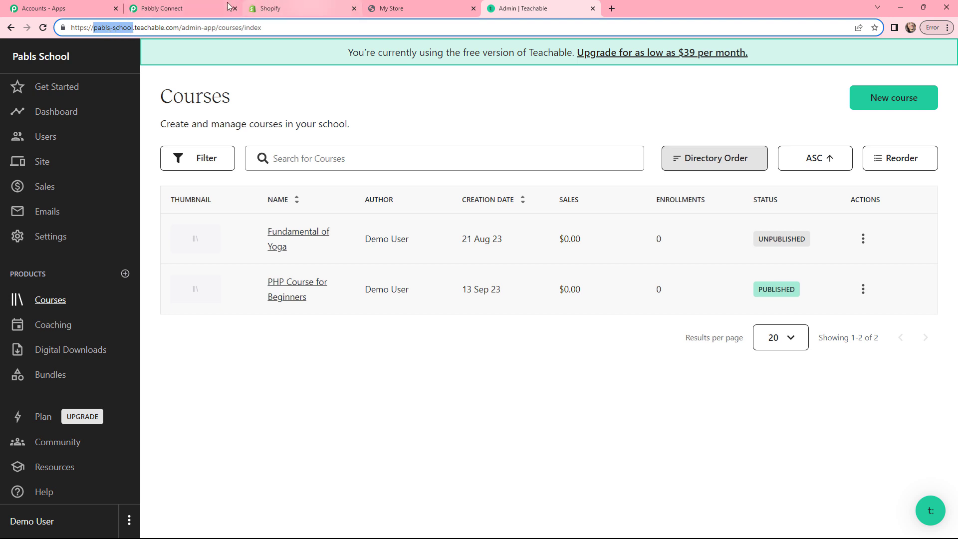
{"action": "left_click", "coordinate": [200, 8]}
{"action": "left_click", "coordinate": [478, 409]}
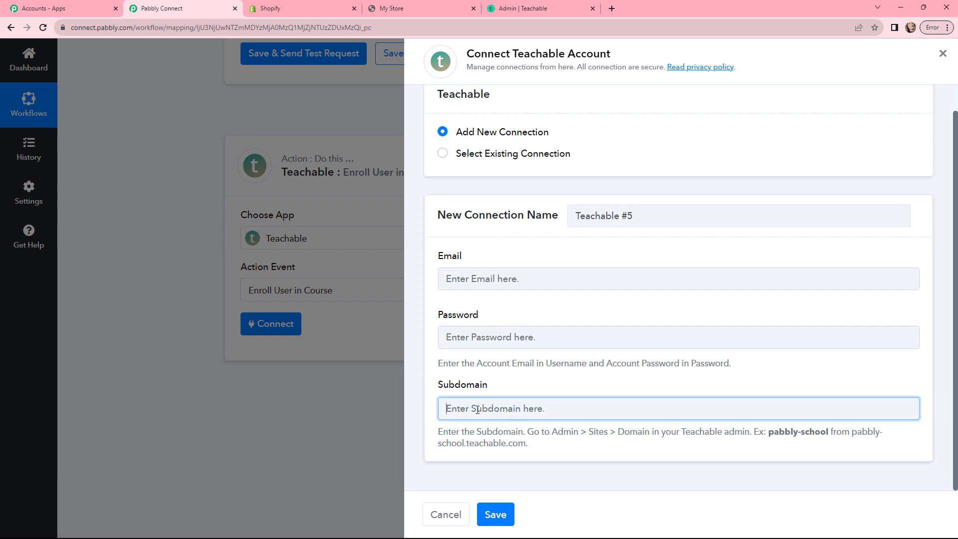
{"action": "key", "text": "ctrl+v"}
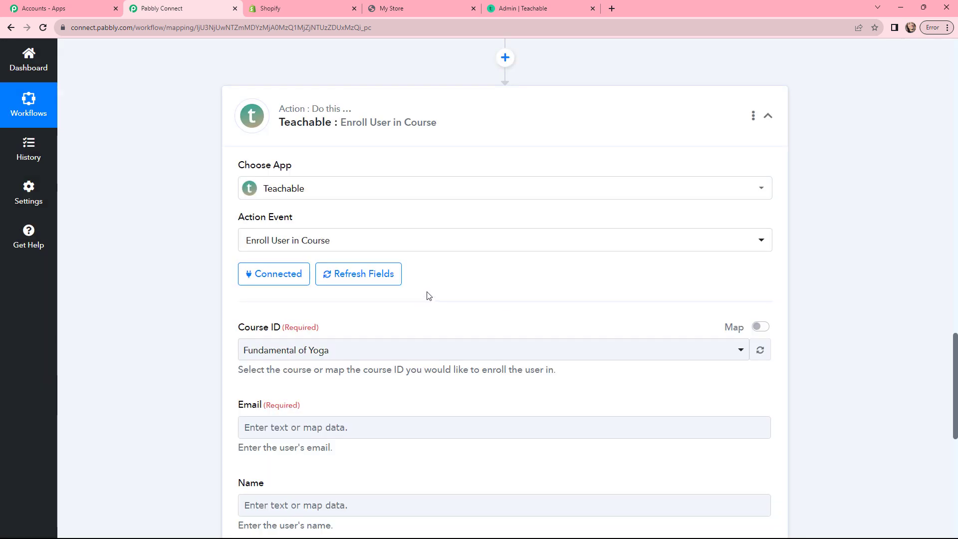
{"action": "scroll", "coordinate": [426, 296], "scroll_direction": "down", "scroll_amount": 2}
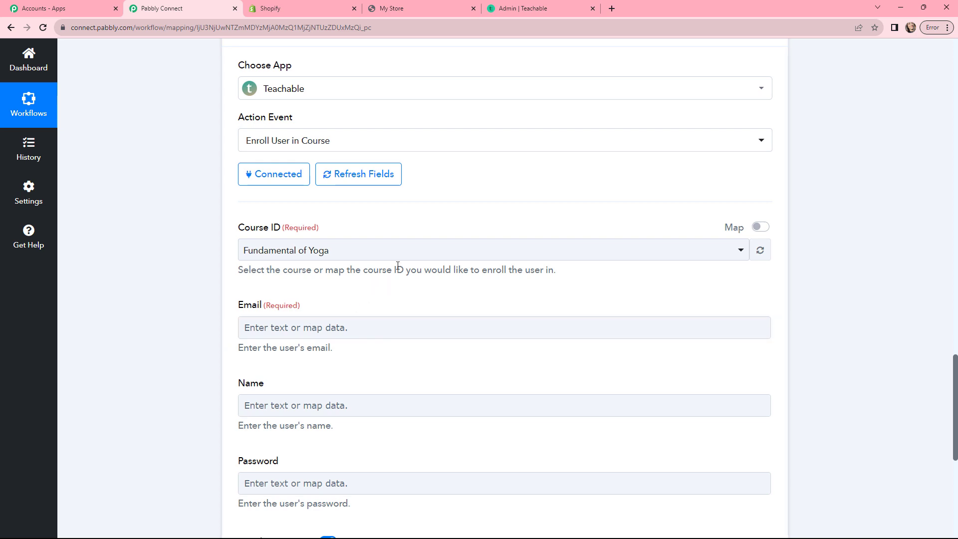
Step: Choose PHP Course for Beginners as the Course ID and map the Shopify order's Email field
{"action": "left_click", "coordinate": [402, 249]}
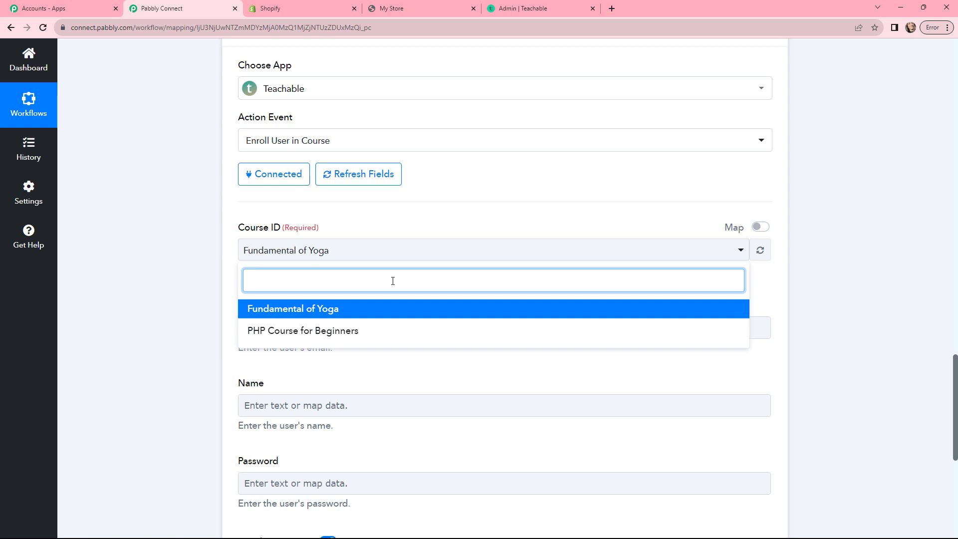
{"action": "left_click", "coordinate": [254, 338]}
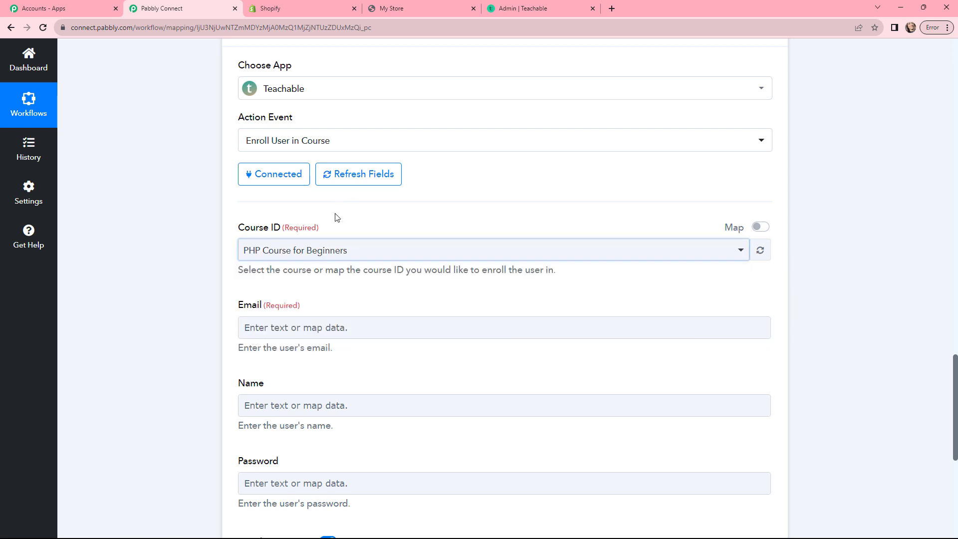
{"action": "scroll", "coordinate": [336, 216], "scroll_direction": "down", "scroll_amount": 2}
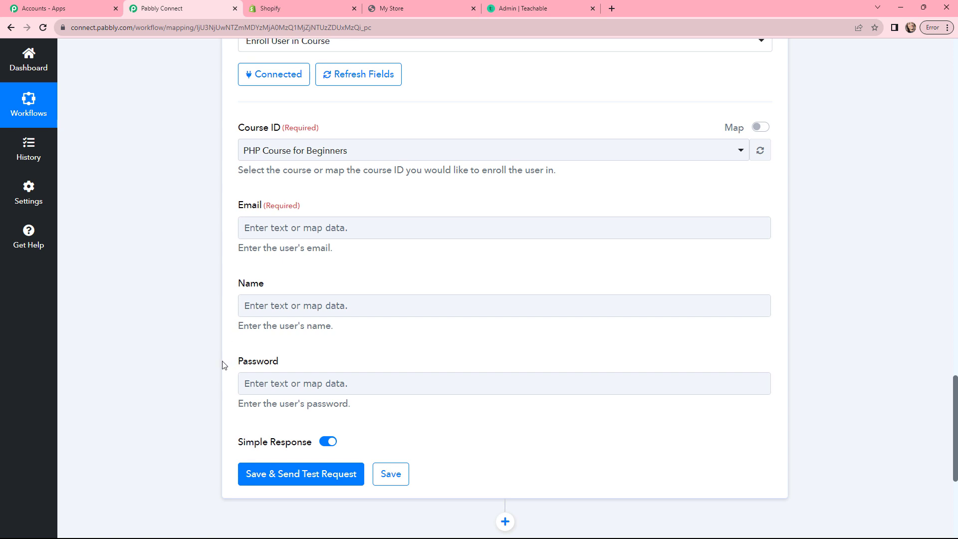
{"action": "left_click", "coordinate": [291, 227]}
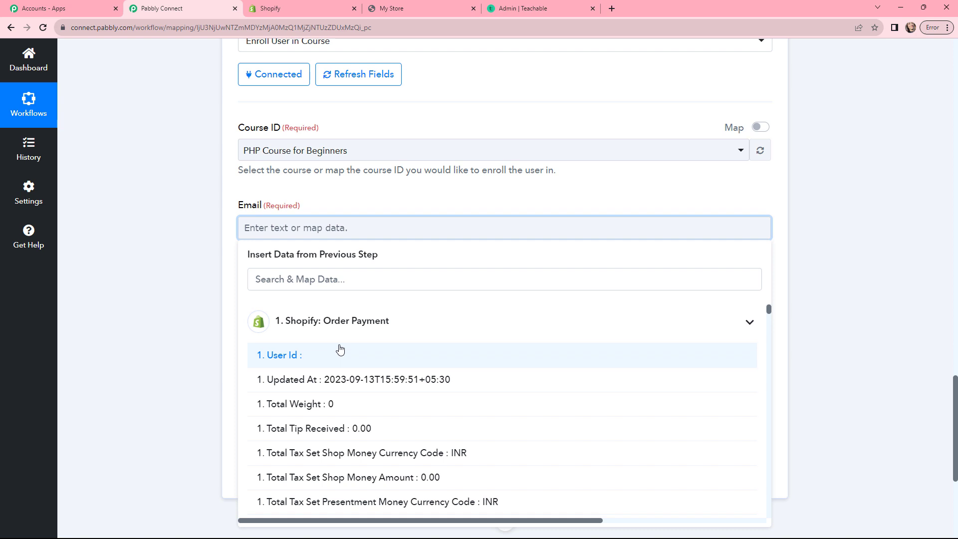
{"action": "left_click", "coordinate": [349, 285]}
{"action": "type", "text": "EMA"}
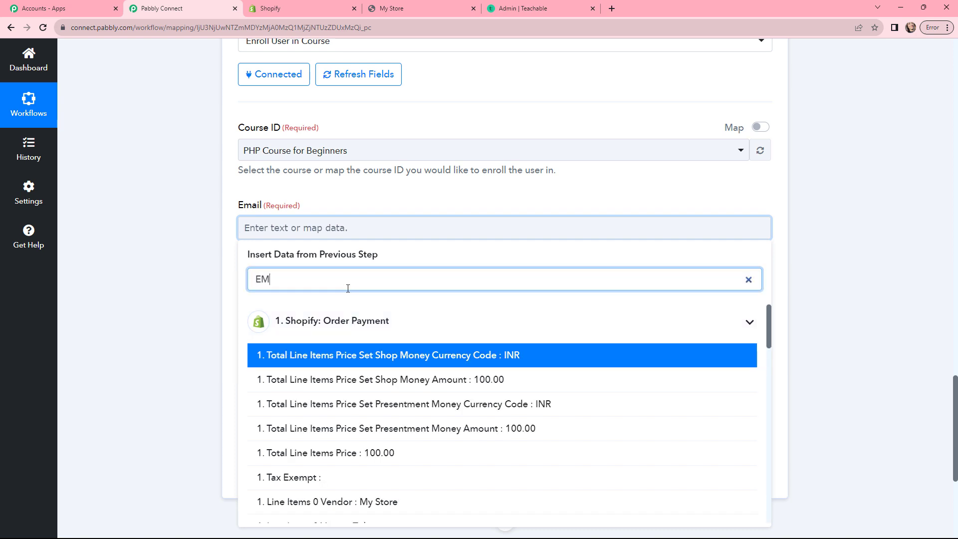
{"action": "left_click", "coordinate": [352, 354]}
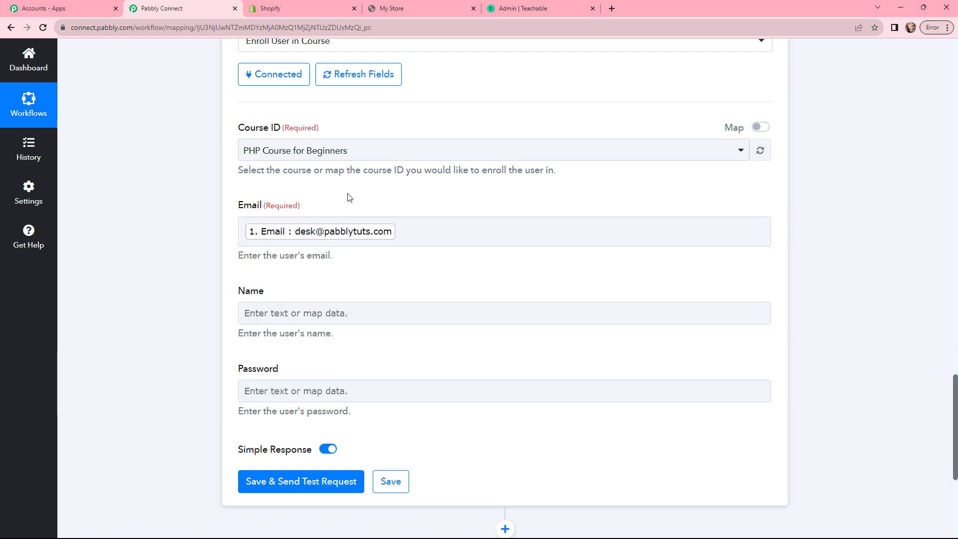
Step: Map Customer First Name followed by Customer Last Name into the Name field
{"action": "left_click", "coordinate": [300, 308]}
{"action": "left_click", "coordinate": [305, 363]}
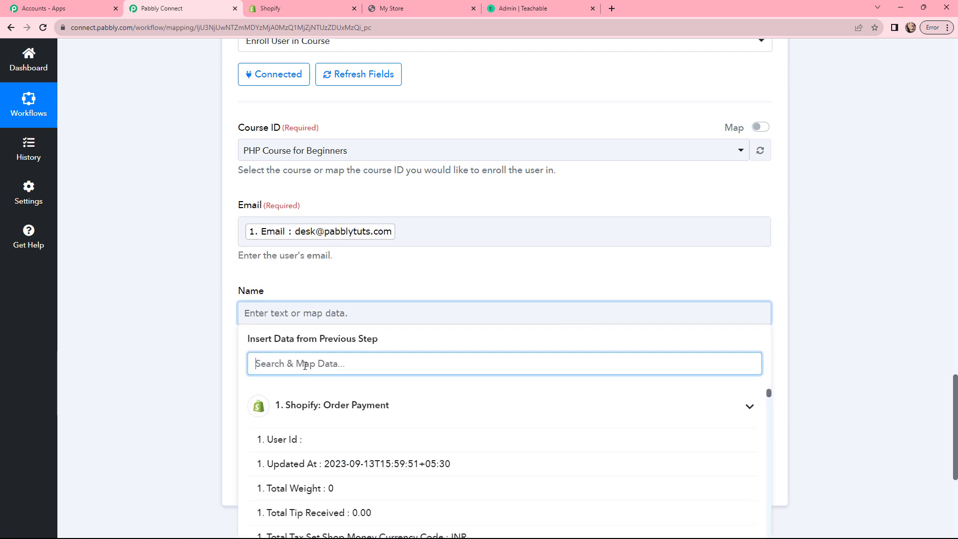
{"action": "type", "text": "Fi"}
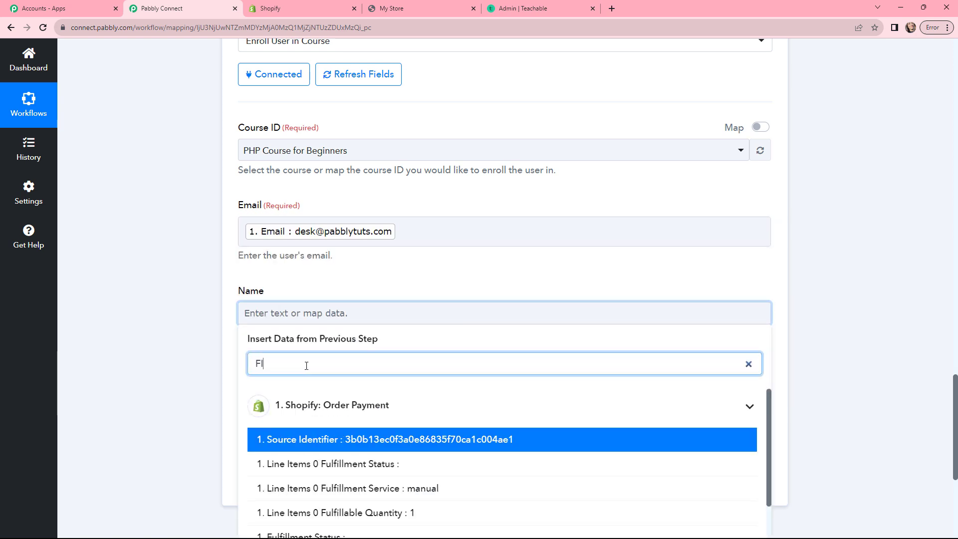
{"action": "type", "text": "RST"}
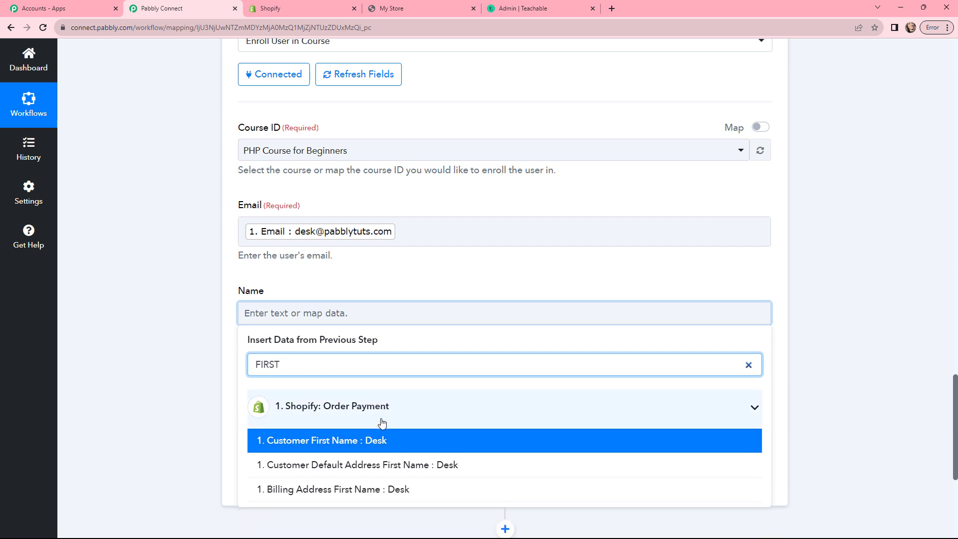
{"action": "left_click", "coordinate": [401, 441]}
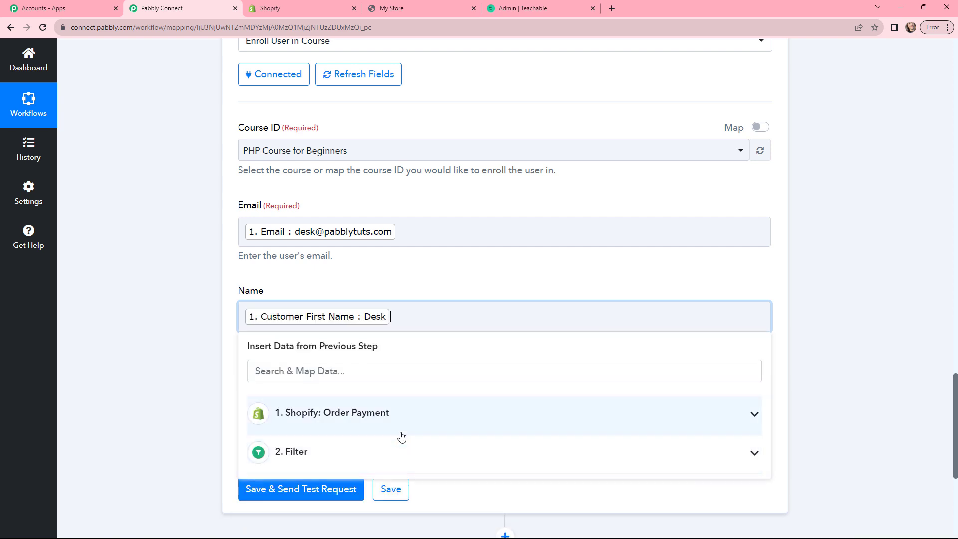
{"action": "left_click", "coordinate": [382, 372]}
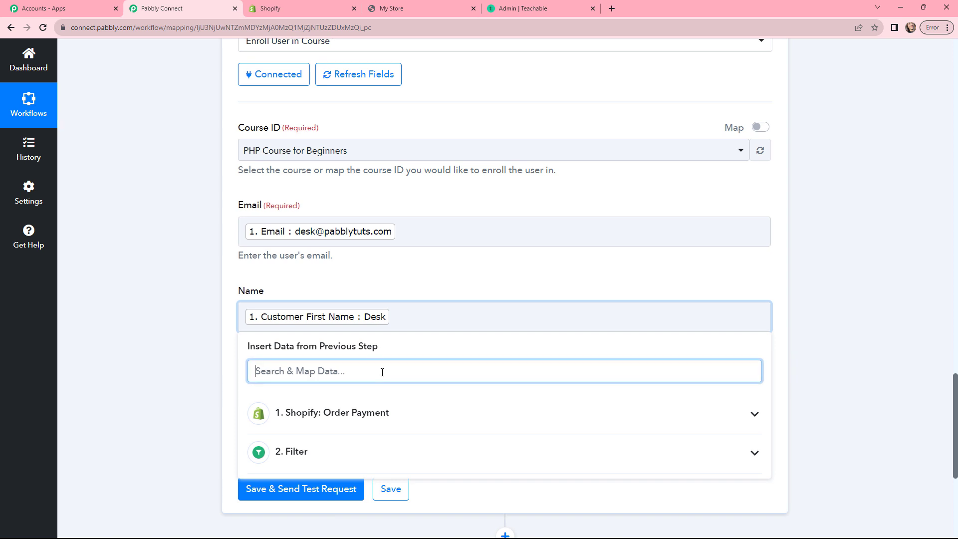
{"action": "type", "text": "LAST"}
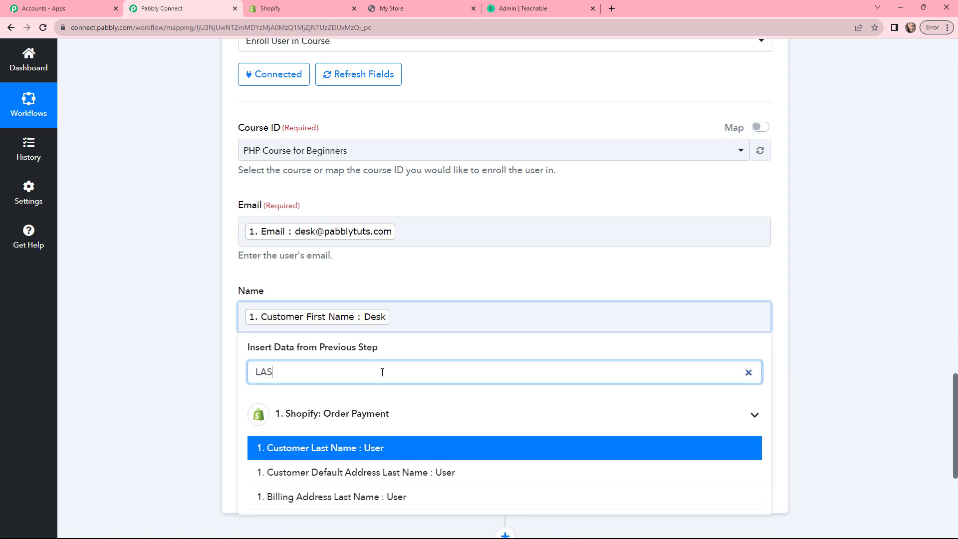
{"action": "left_click", "coordinate": [374, 446]}
{"action": "left_click", "coordinate": [389, 275]}
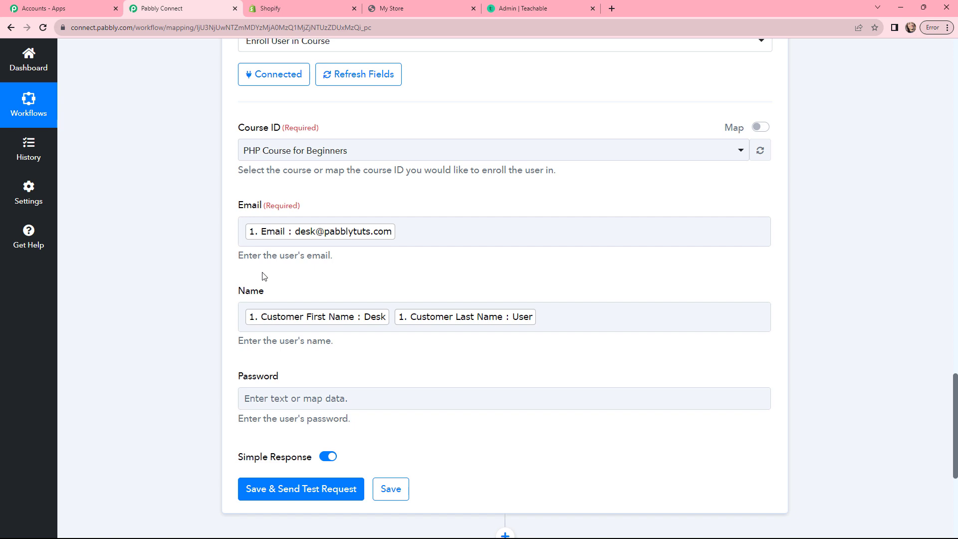
{"action": "scroll", "coordinate": [202, 316], "scroll_direction": "down", "scroll_amount": 2}
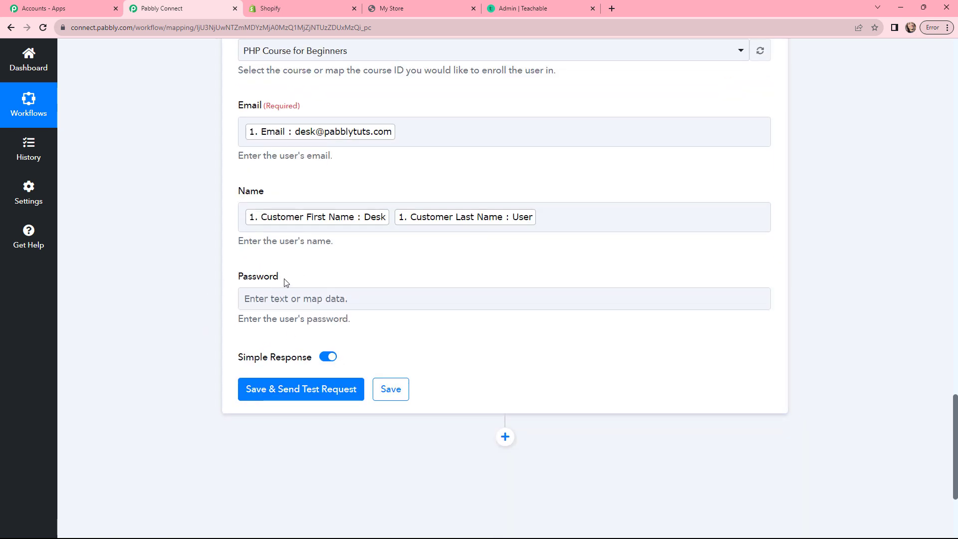
Step: Send the test enrolment and confirm active status and Product Course Name PHP Course for Beginners
{"action": "left_click", "coordinate": [295, 390]}
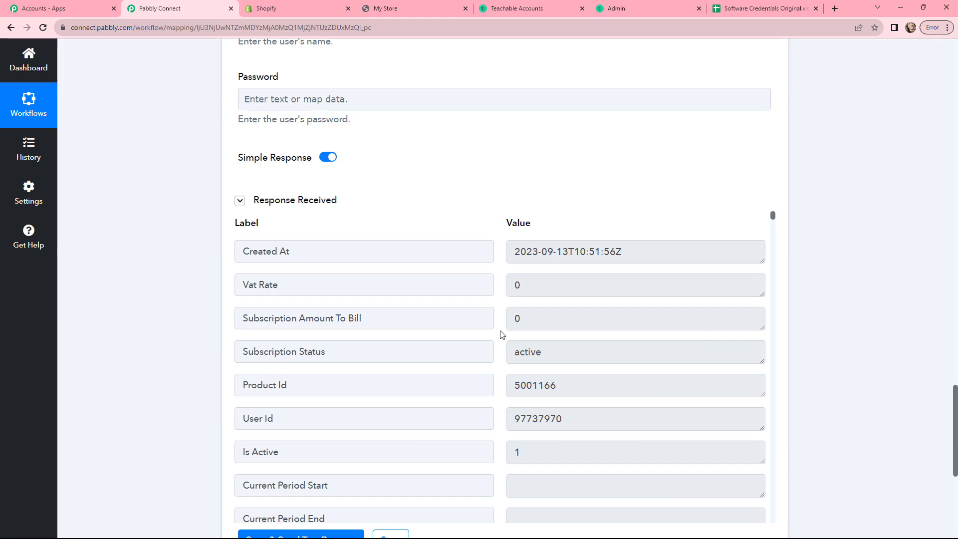
{"action": "left_click_drag", "start_coordinate": [632, 250], "coordinate": [512, 252]}
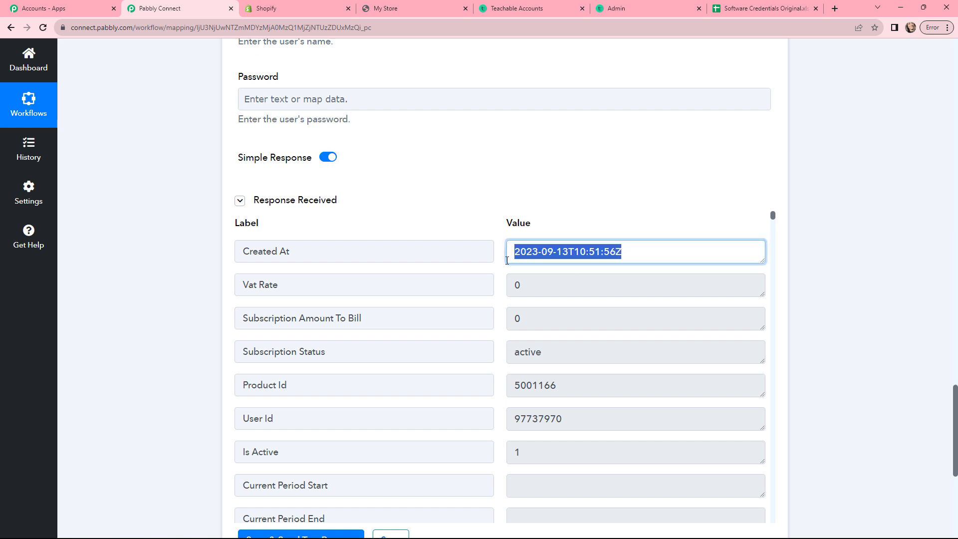
{"action": "left_click", "coordinate": [496, 271]}
{"action": "left_click_drag", "start_coordinate": [544, 353], "coordinate": [504, 356]}
{"action": "left_click", "coordinate": [504, 359]}
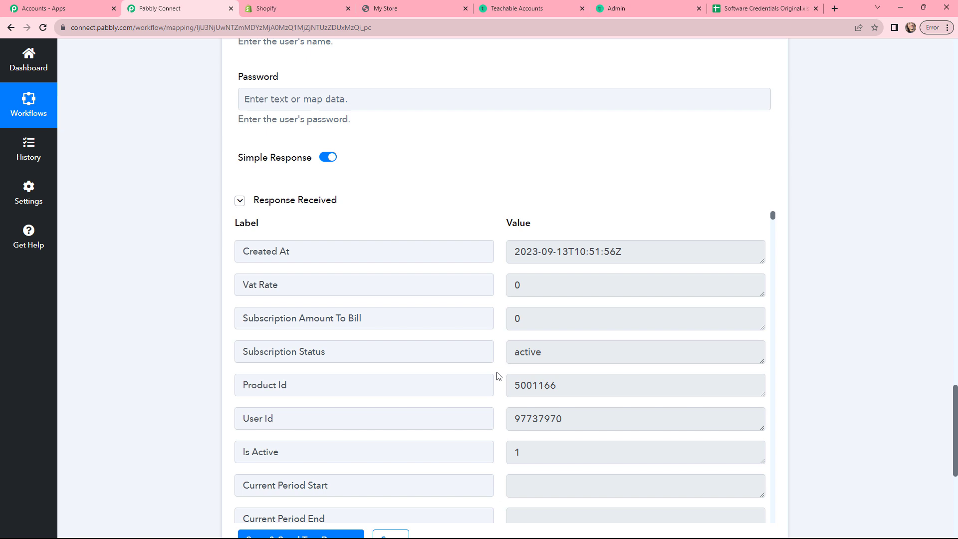
{"action": "scroll", "coordinate": [497, 378], "scroll_direction": "down", "scroll_amount": 2}
{"action": "scroll", "coordinate": [499, 378], "scroll_direction": "down", "scroll_amount": 15}
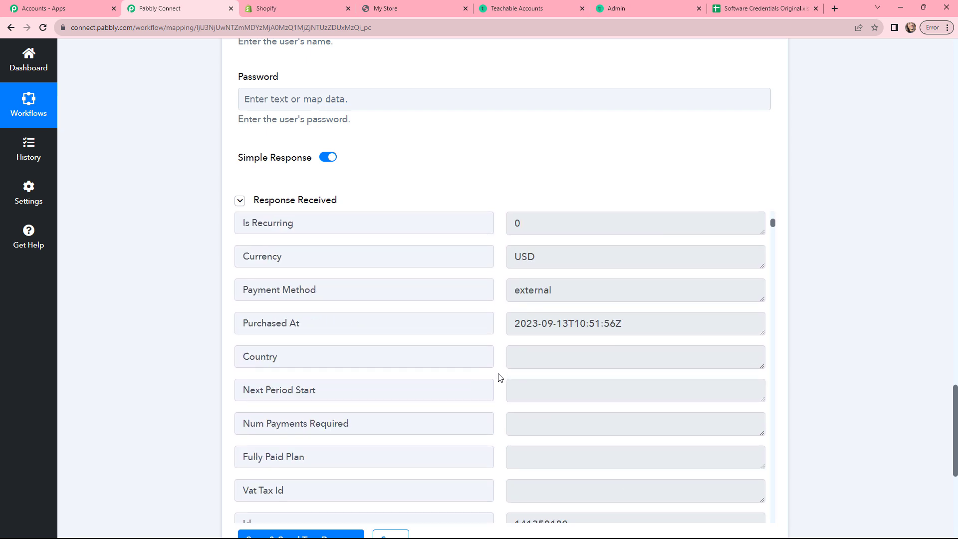
{"action": "scroll", "coordinate": [500, 378], "scroll_direction": "down", "scroll_amount": 20}
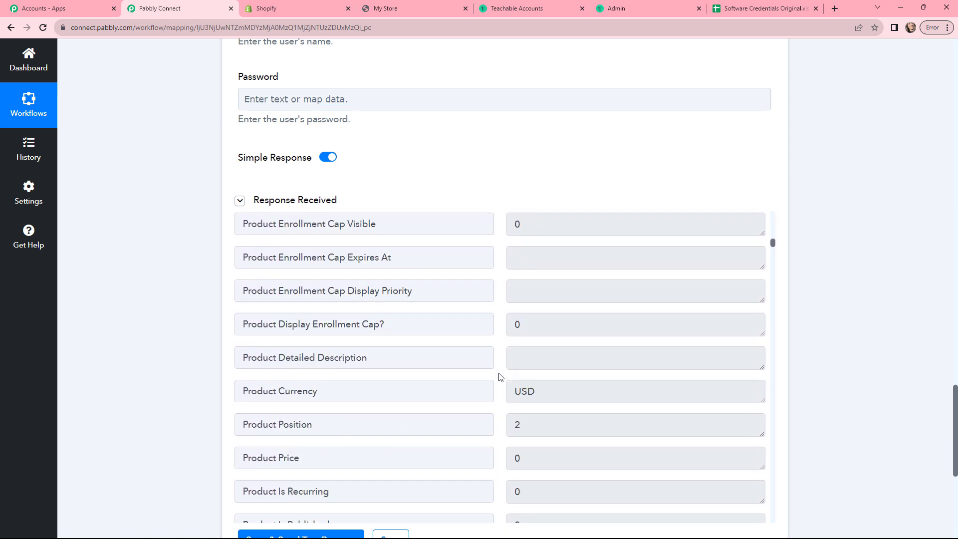
{"action": "left_click", "coordinate": [602, 315]}
{"action": "left_click_drag", "start_coordinate": [634, 314], "coordinate": [507, 329]}
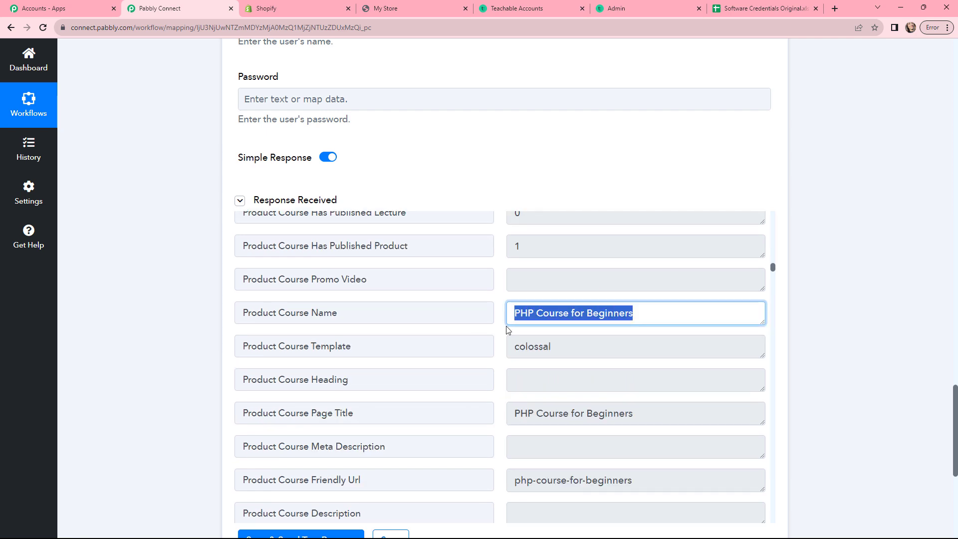
{"action": "left_click", "coordinate": [503, 333]}
{"action": "scroll", "coordinate": [502, 333], "scroll_direction": "up", "scroll_amount": 20}
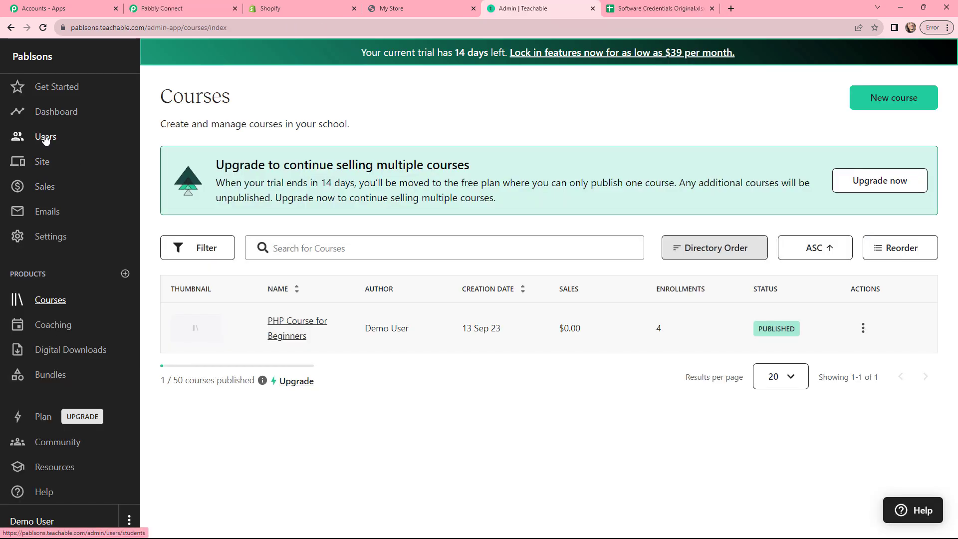
Step: Check Teachable's Users list for the test buyer, then return to the Pabbly Connect workflow tab
{"action": "left_click", "coordinate": [46, 138]}
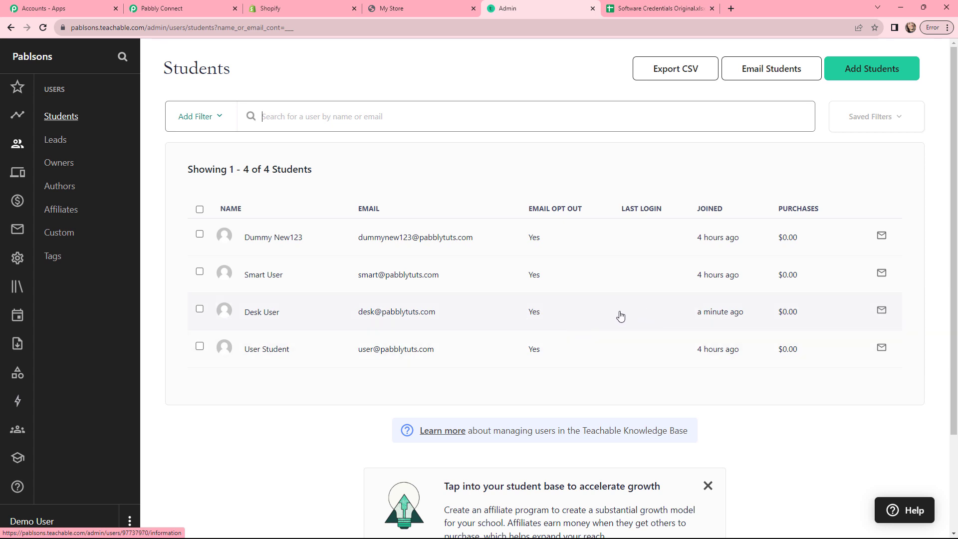
{"action": "key", "text": "ctrl+2"}
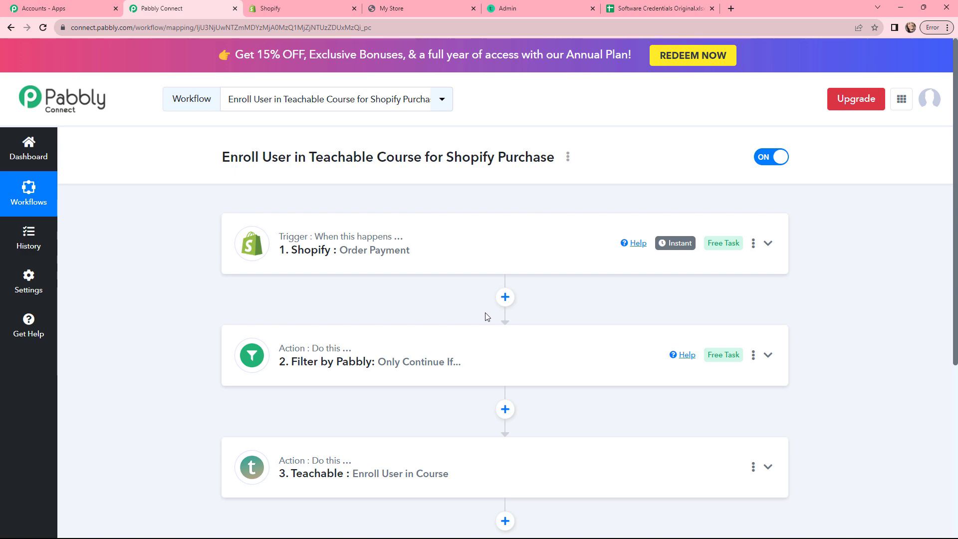